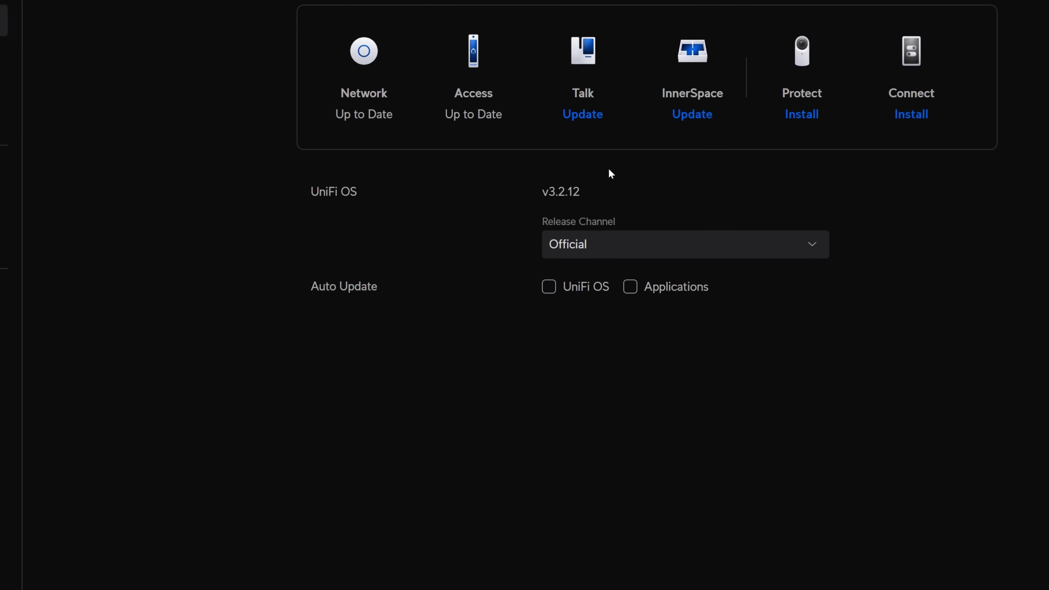
Switch the UniFi OS release channel from Official to Release Candidate.
left_click(661, 244)
left_click(651, 294)
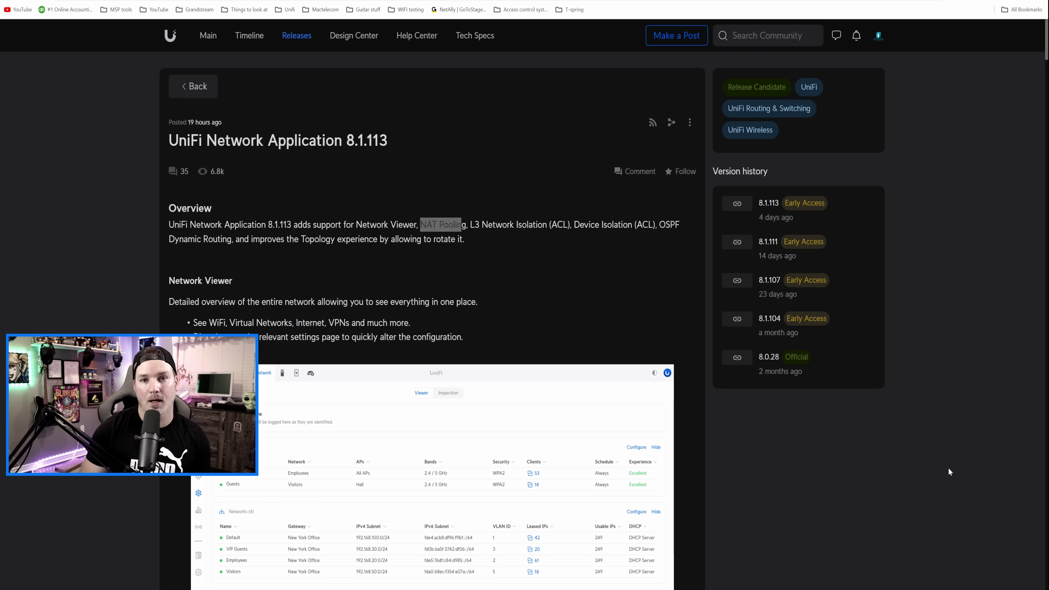
Scroll down through the 8.1.113 release notes post and back up to the top.
scroll(510, 307, "down", 15)
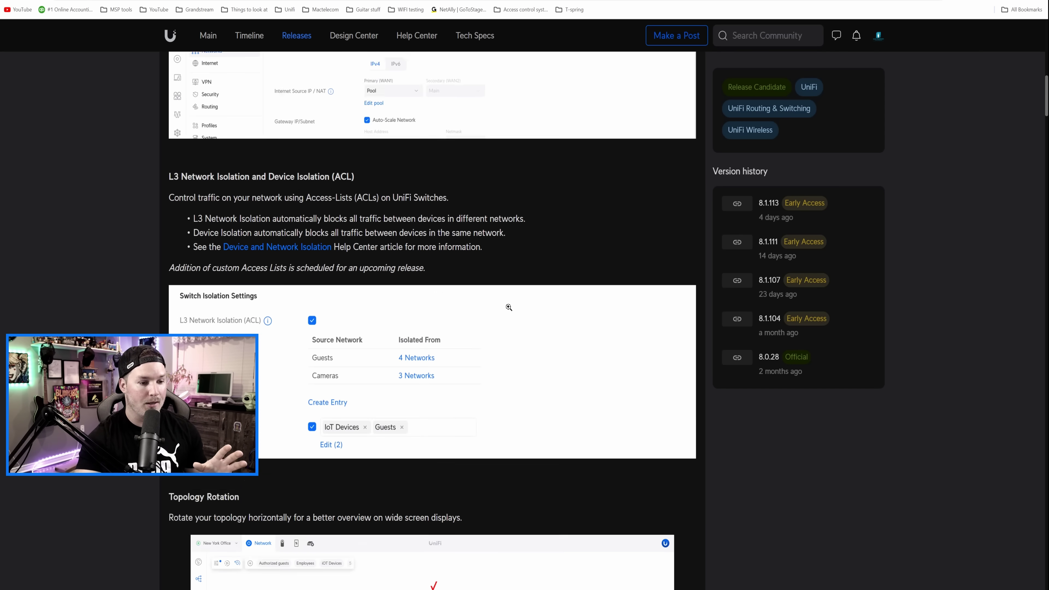
scroll(509, 307, "down", 20)
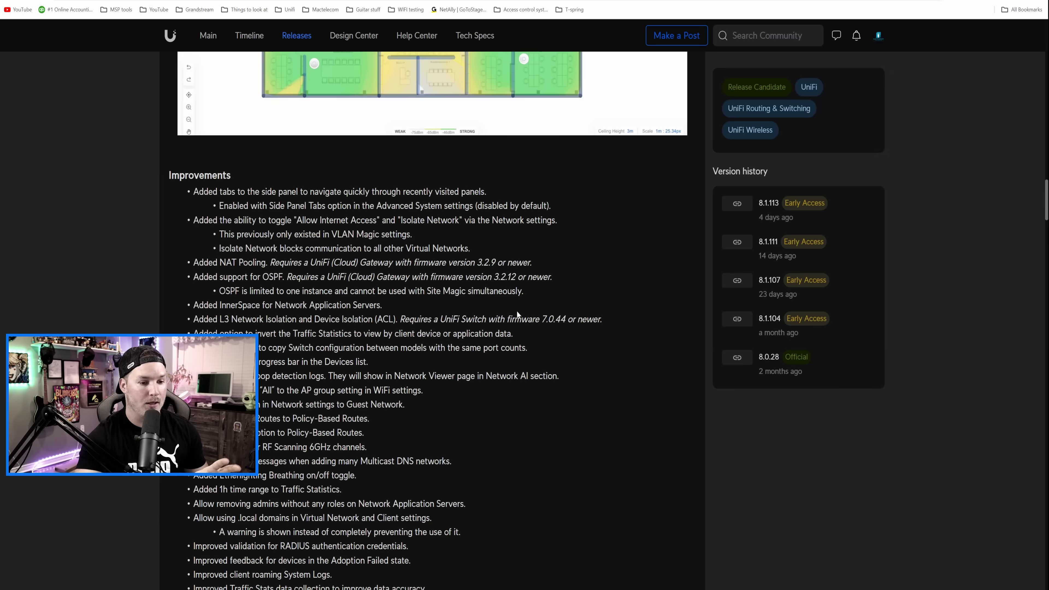
scroll(519, 315, "down", 4)
scroll(519, 314, "down", 4)
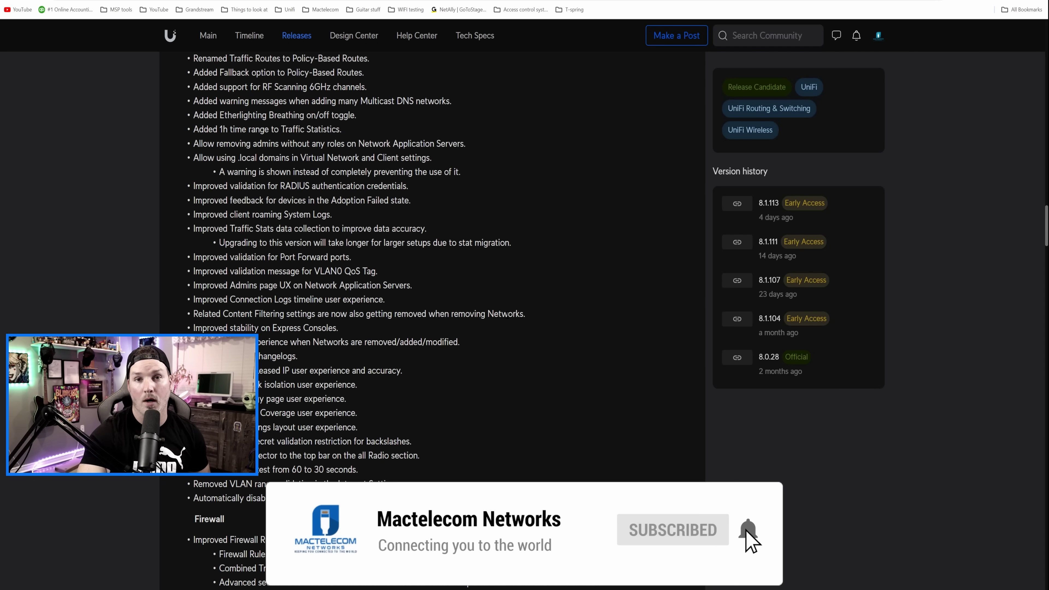
scroll(508, 317, "up", 20)
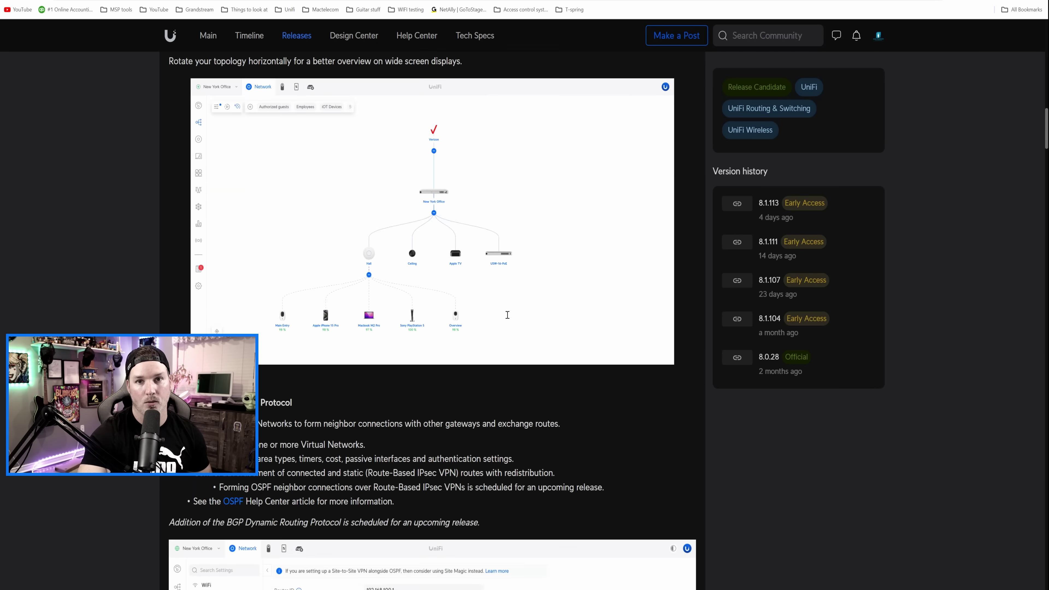
scroll(507, 316, "up", 10)
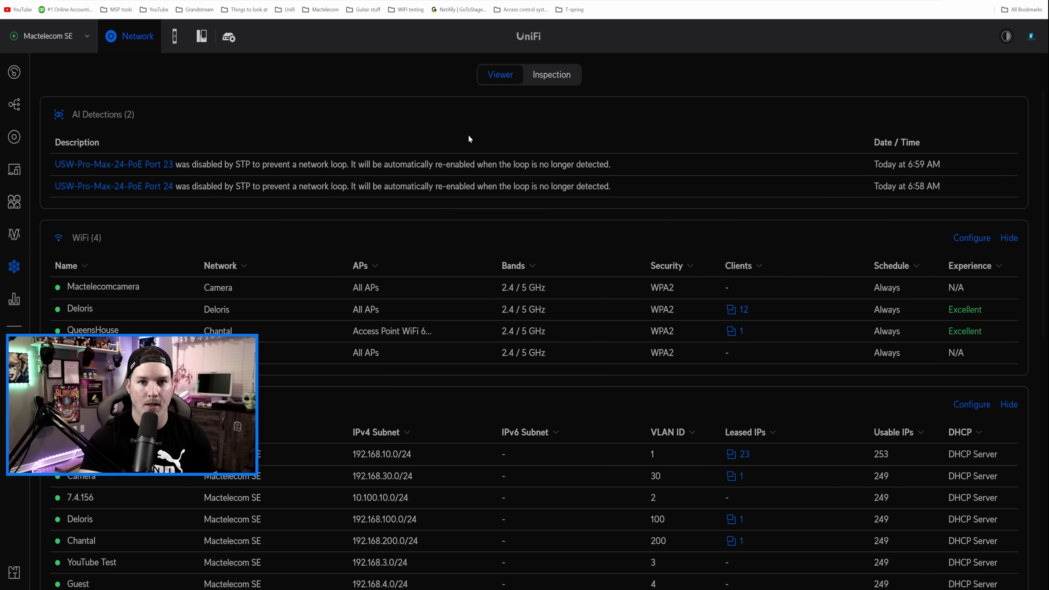
left_click(554, 77)
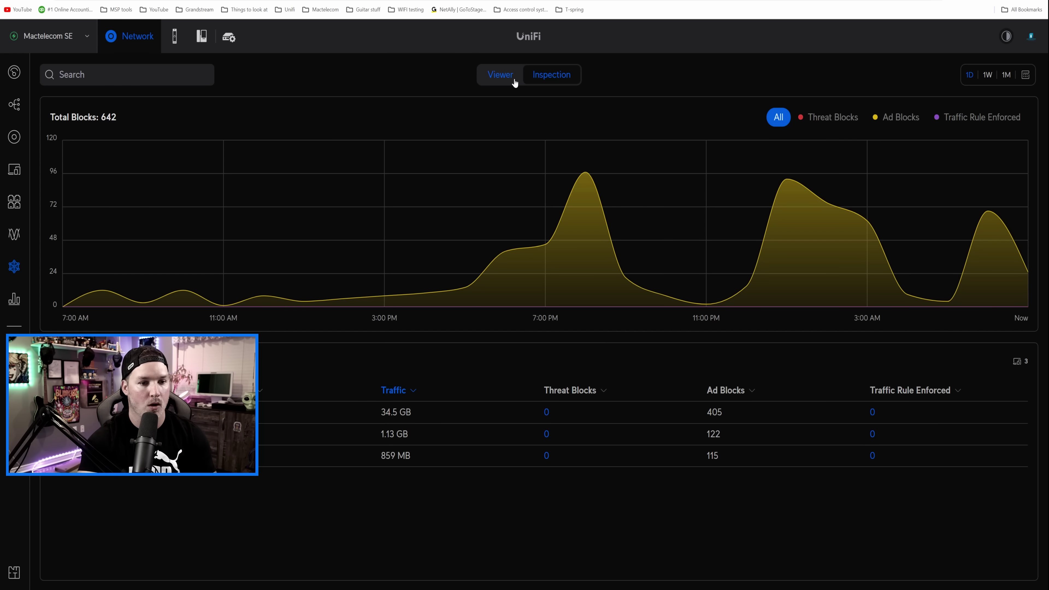
left_click(502, 76)
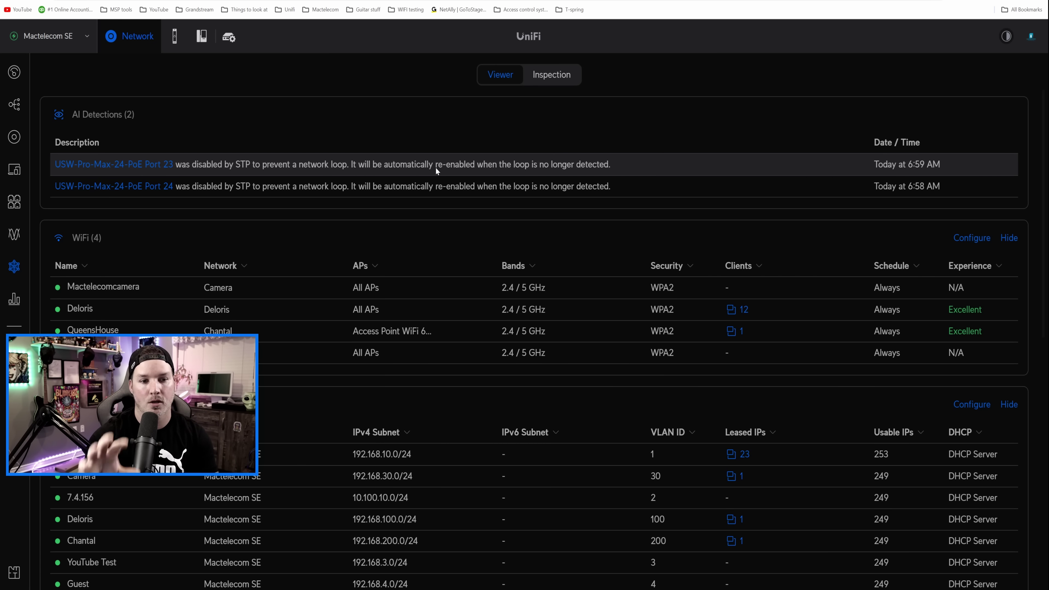
Scroll through the Viewer's internet and VPN sections and select the Site-to-Site VPN panel.
scroll(502, 349, "down", 1)
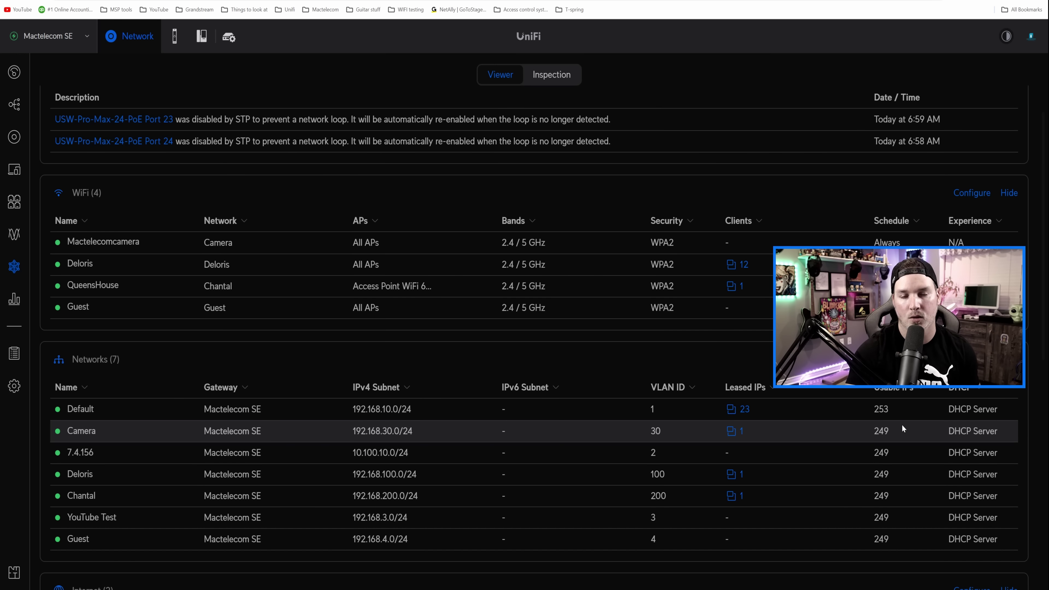
scroll(902, 424, "down", 10)
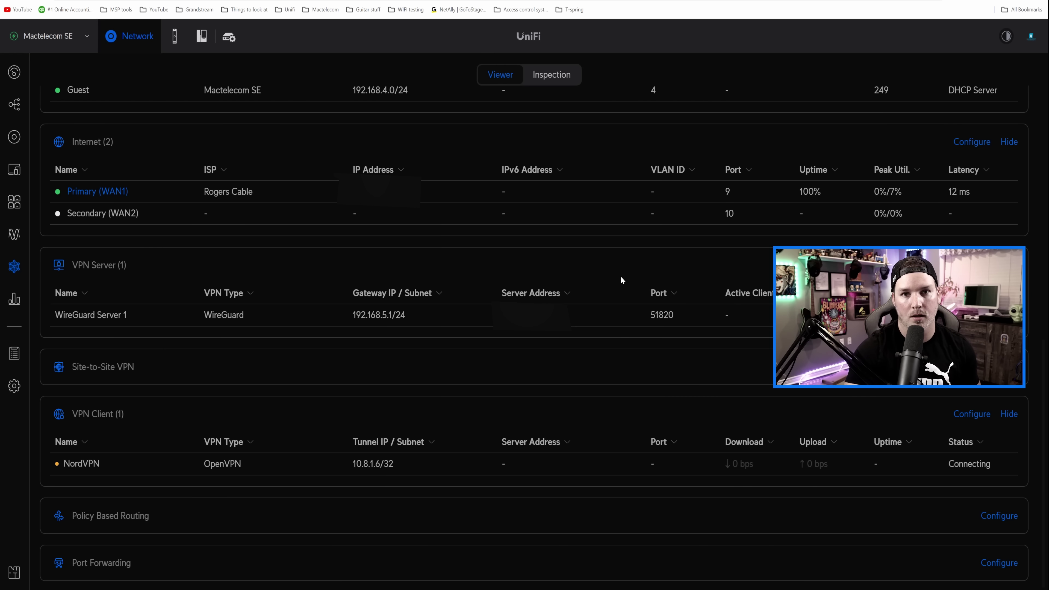
left_click(546, 367)
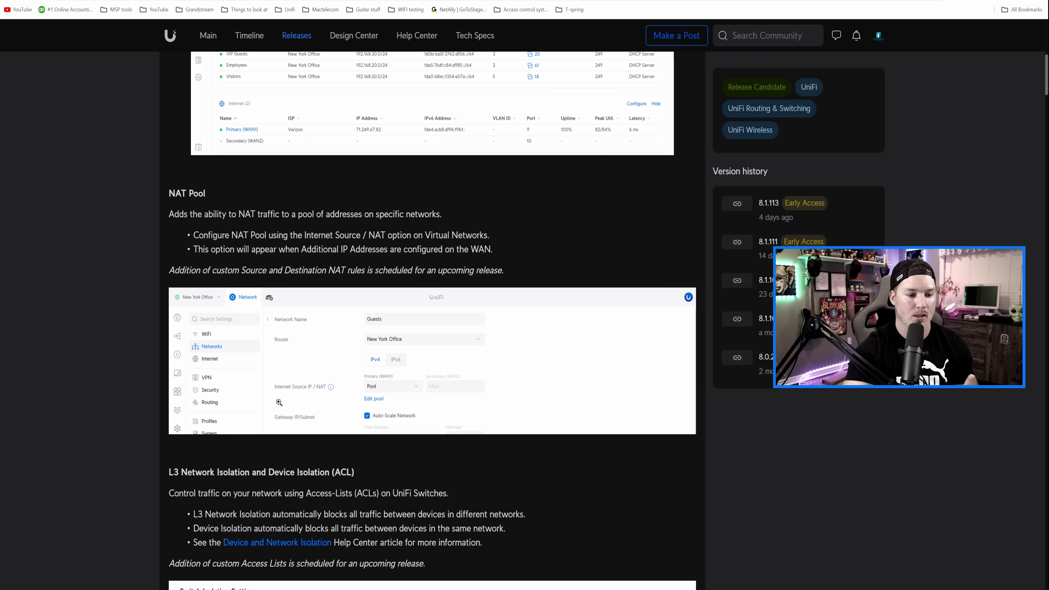
left_click(346, 393)
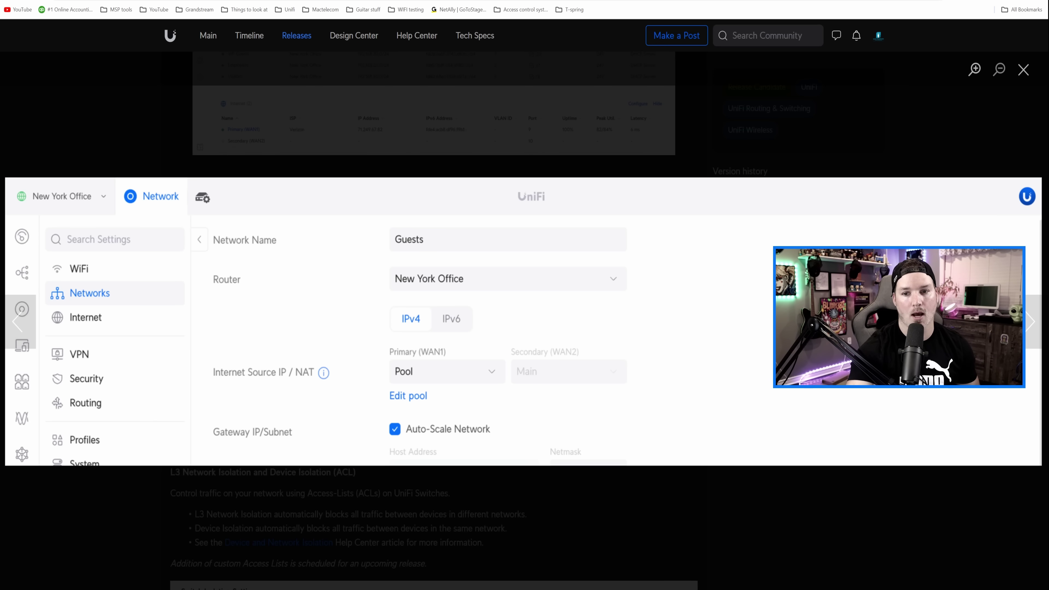
left_click(1024, 69)
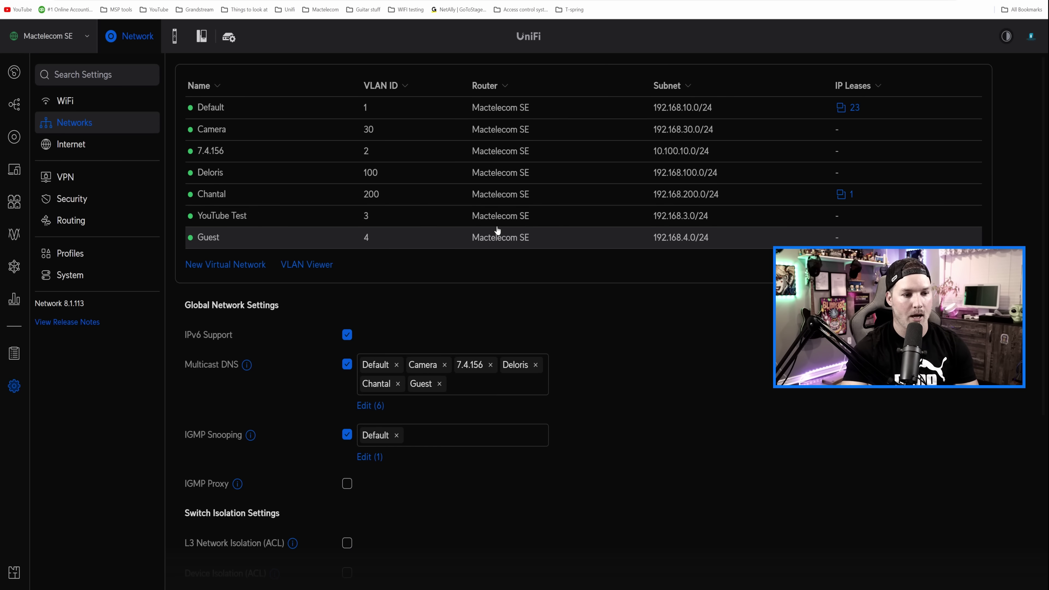
Open the YouTube Test network (VLAN 3, gateway 192.168.3.1) and list its available routers.
left_click(277, 226)
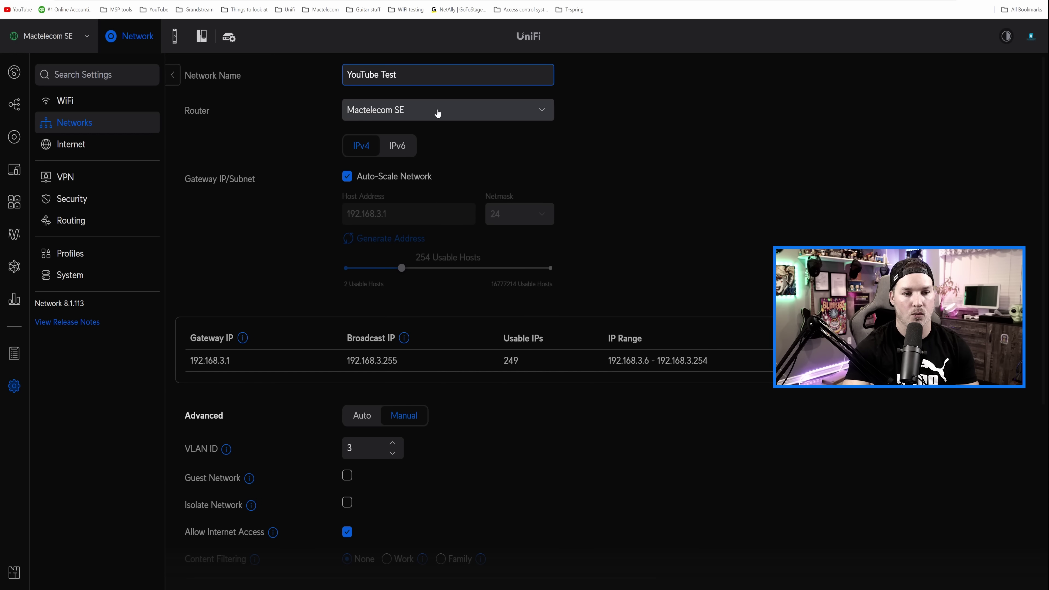
left_click(500, 112)
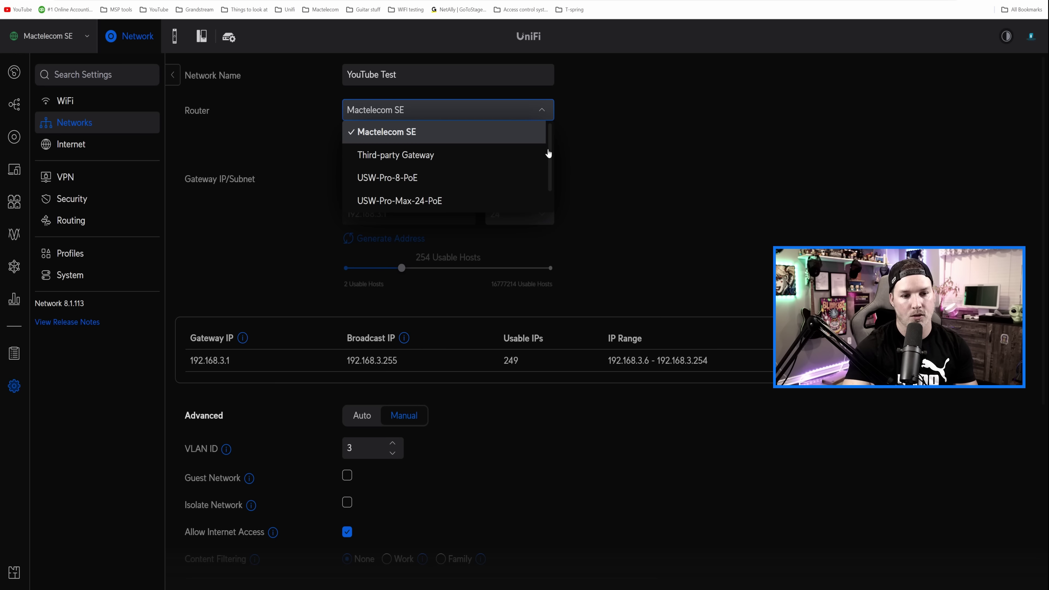
scroll(552, 157, "down", 1)
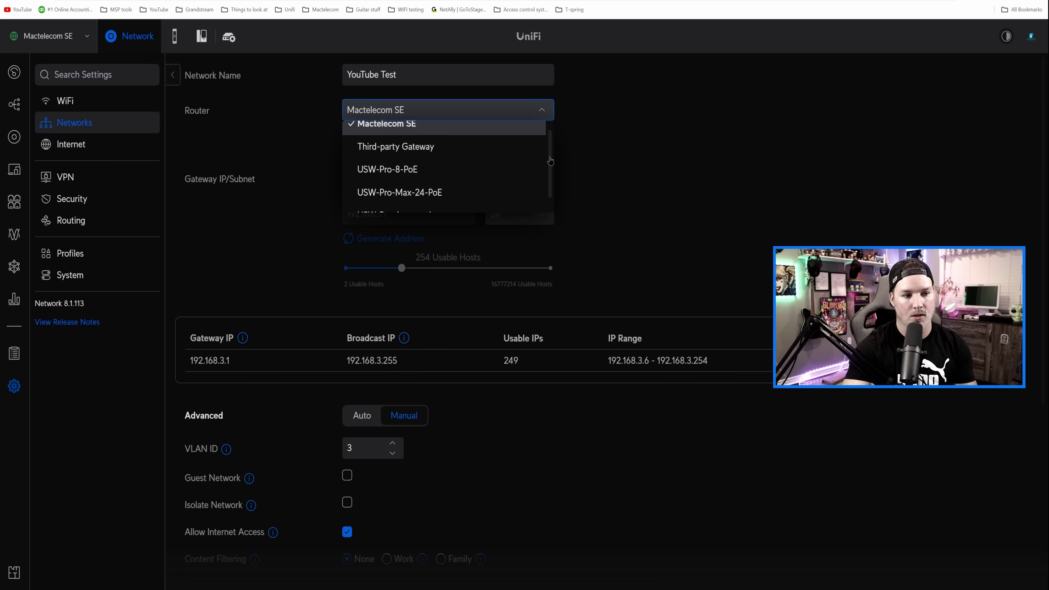
Route YouTube Test through USW-Pro-Max-24-PoE and confirm the L3 network migration.
left_click(393, 195)
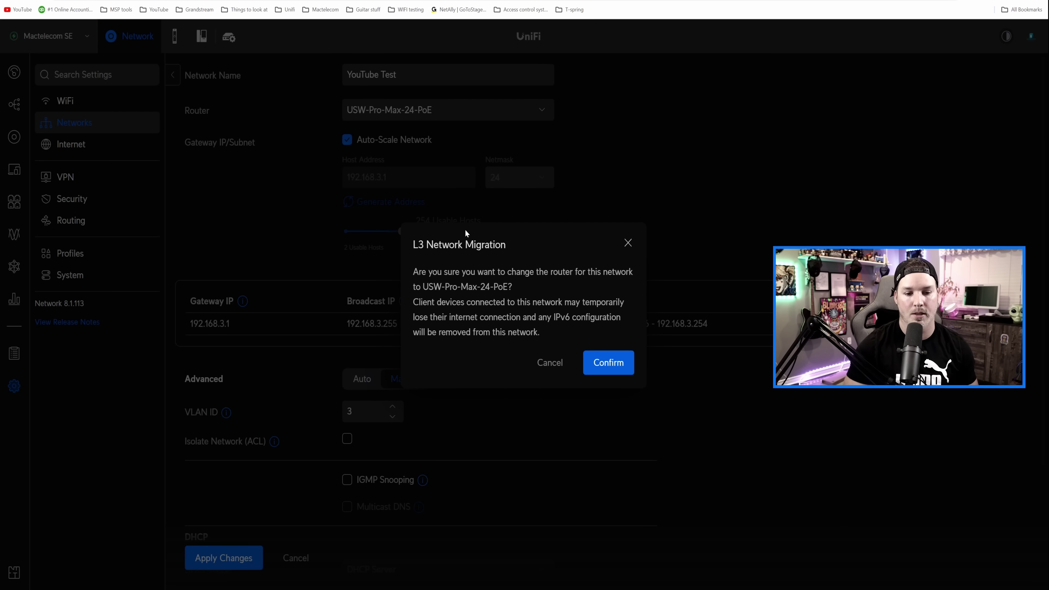
left_click(609, 362)
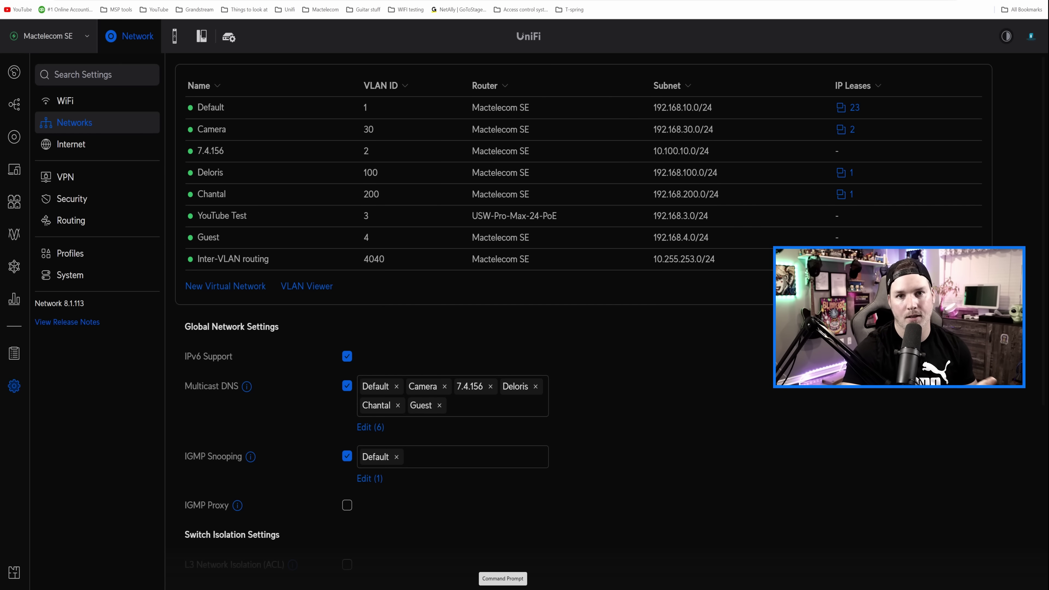
Ping 192.168.10.220 from Command Prompt, getting a TTL=62 reply, then return to UniFi.
left_click(503, 588)
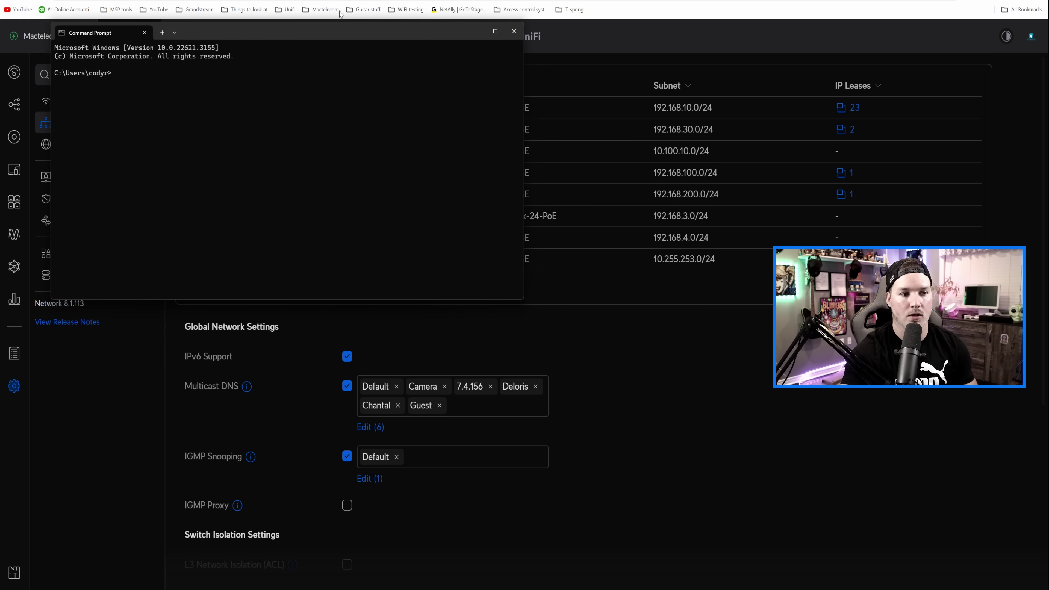
left_click_drag(336, 37, 443, 85)
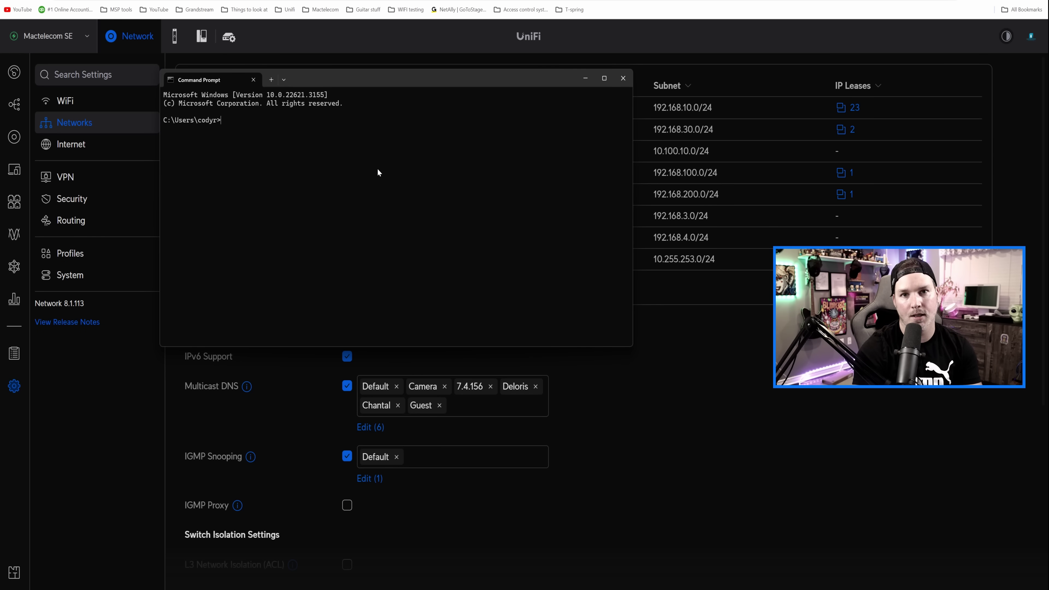
type("ping 192.168.")
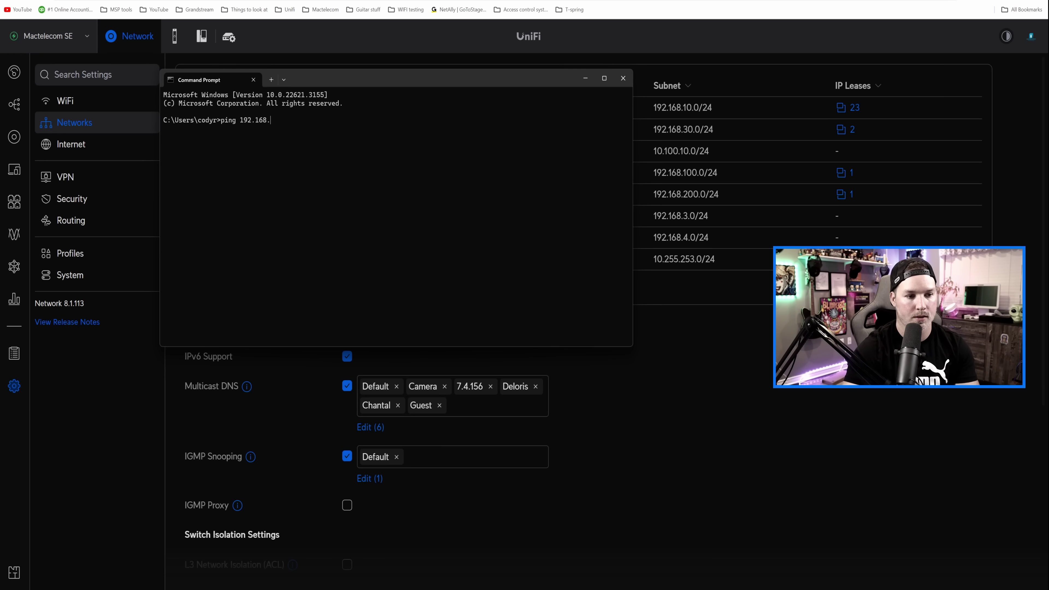
type("10.220")
key("Return")
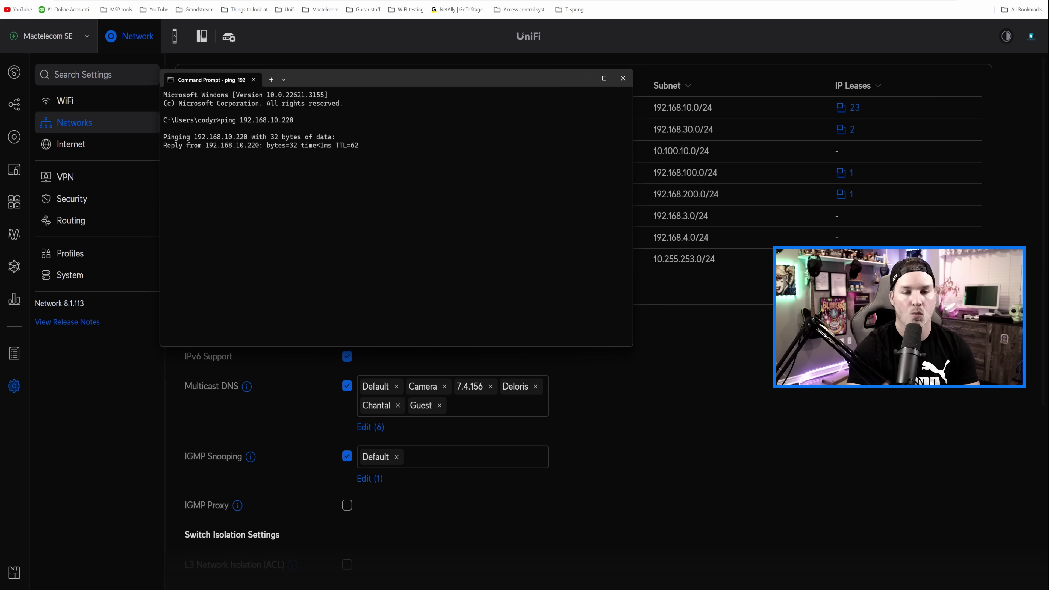
left_click(824, 430)
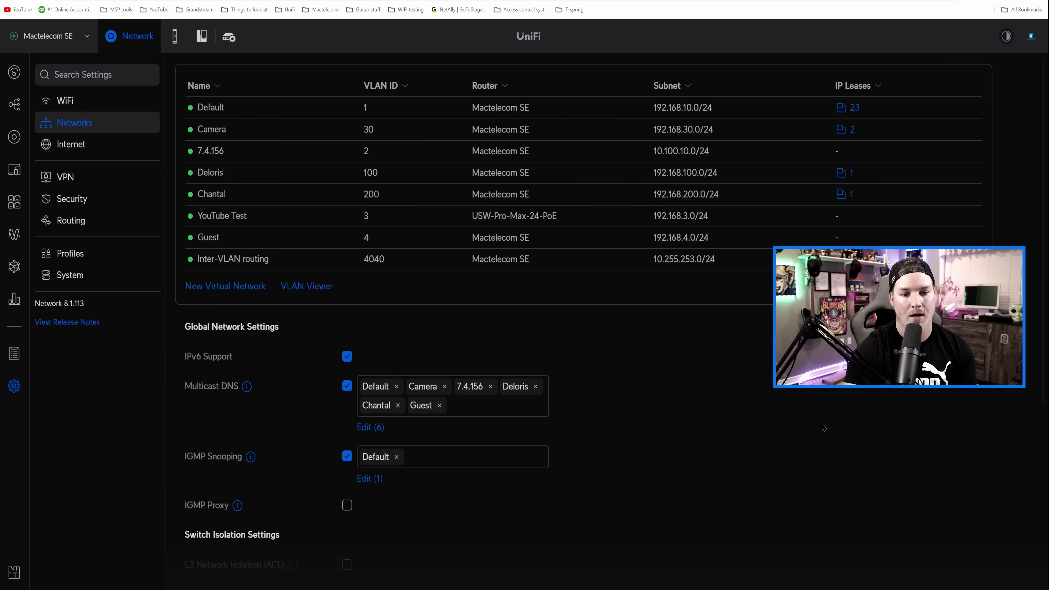
Tick Isolate Network (ACL) in the YouTube Test network's settings.
left_click(301, 220)
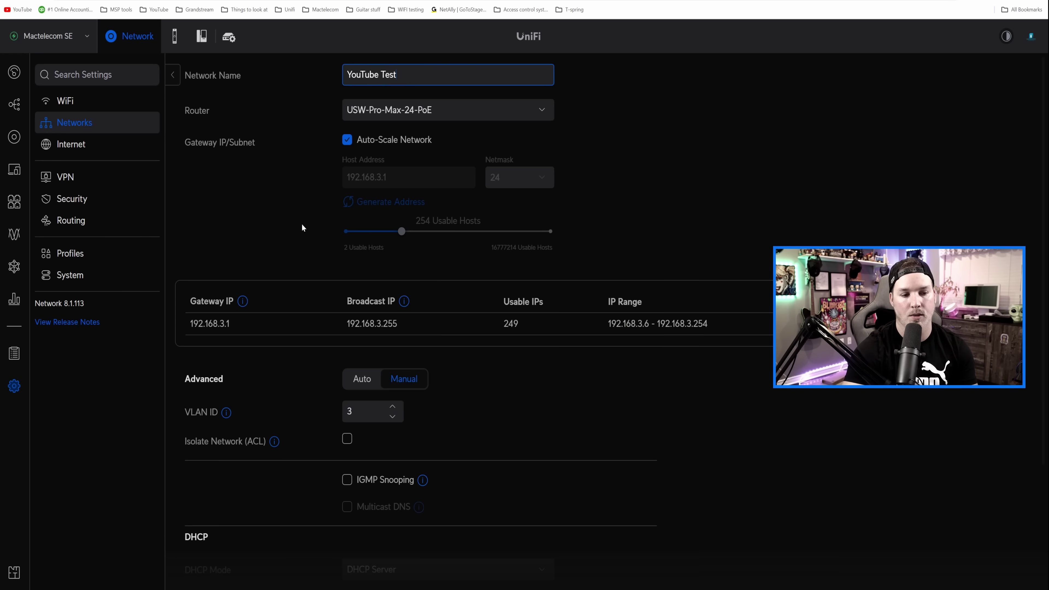
scroll(319, 248, "down", 3)
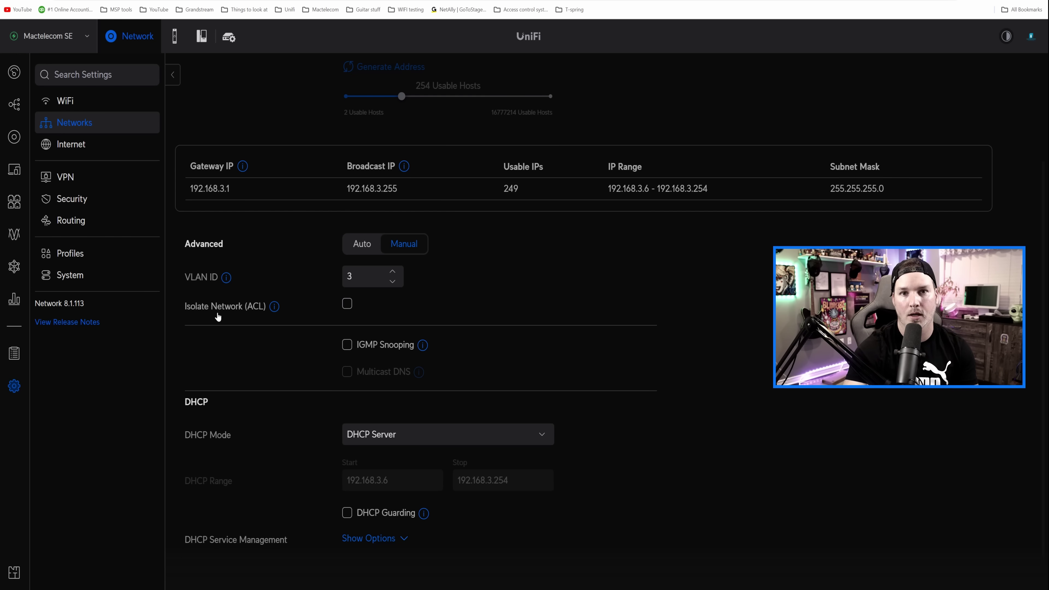
mouse_move(276, 309)
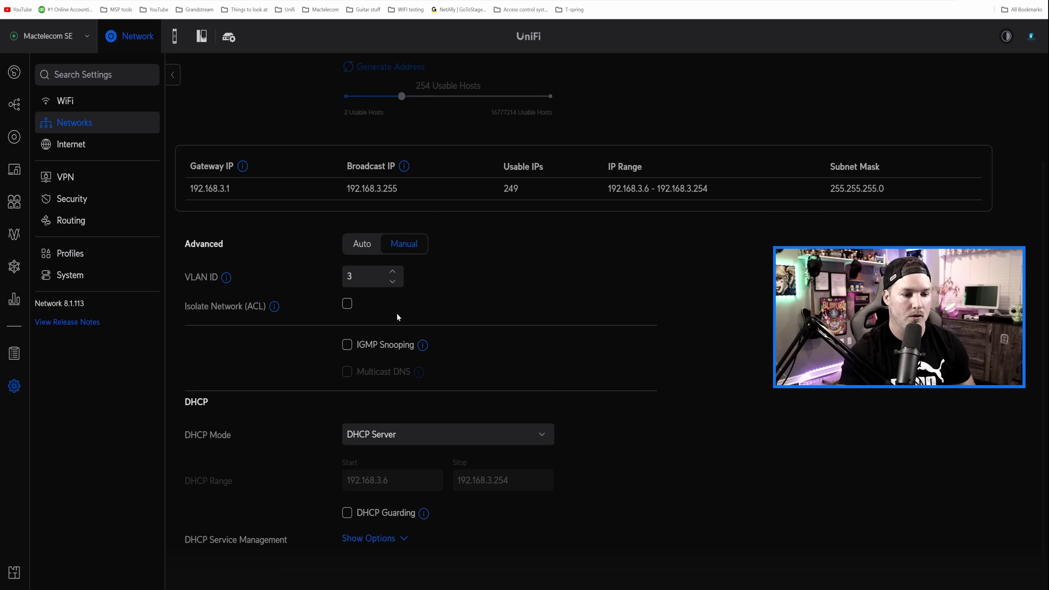
left_click(348, 306)
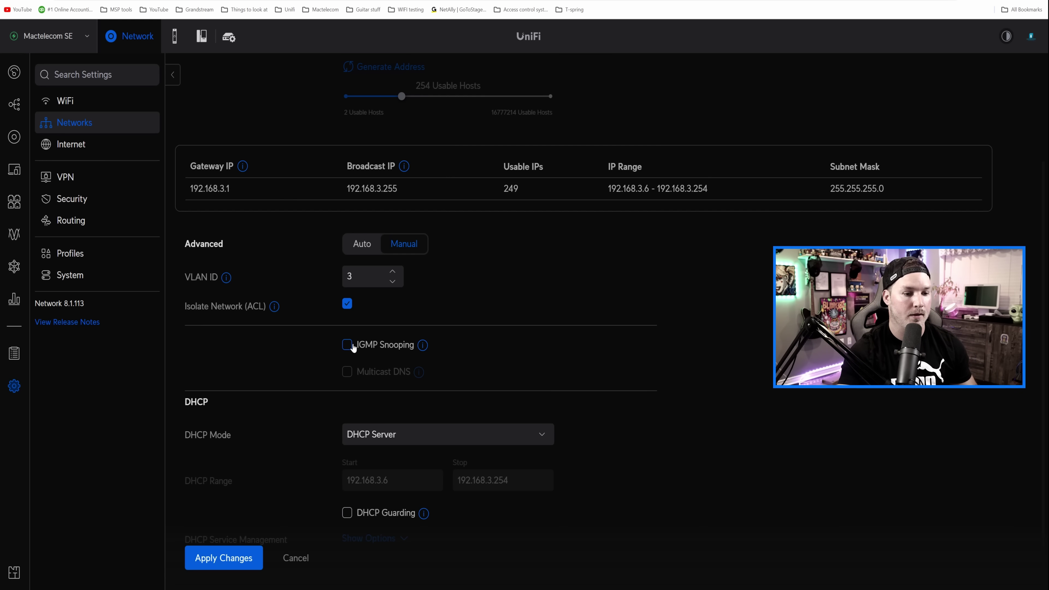
Apply the isolation change and ping 192.168.10.220, which now times out.
left_click(247, 560)
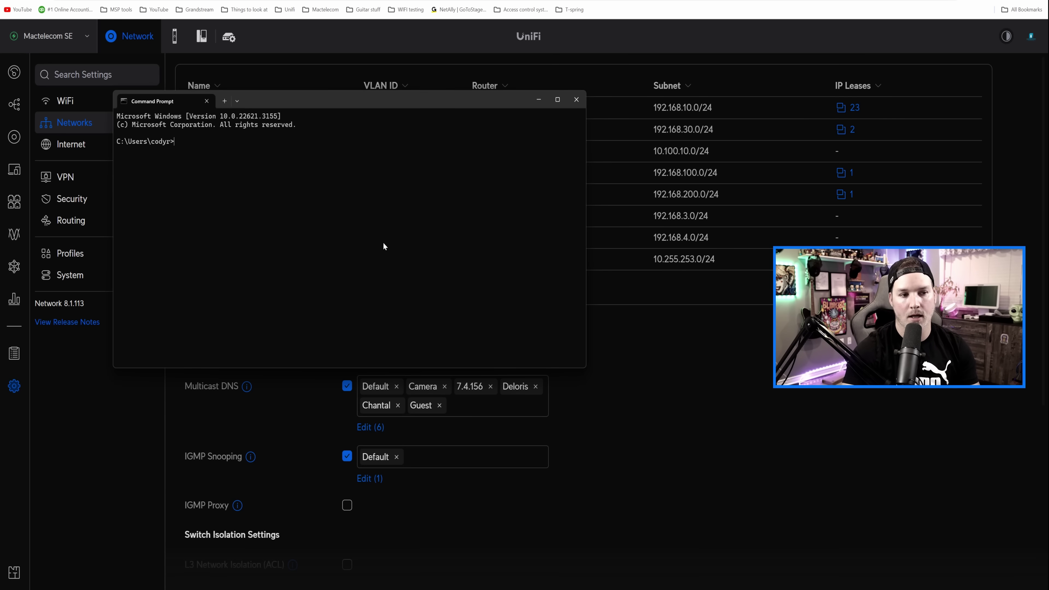
type("ping 1")
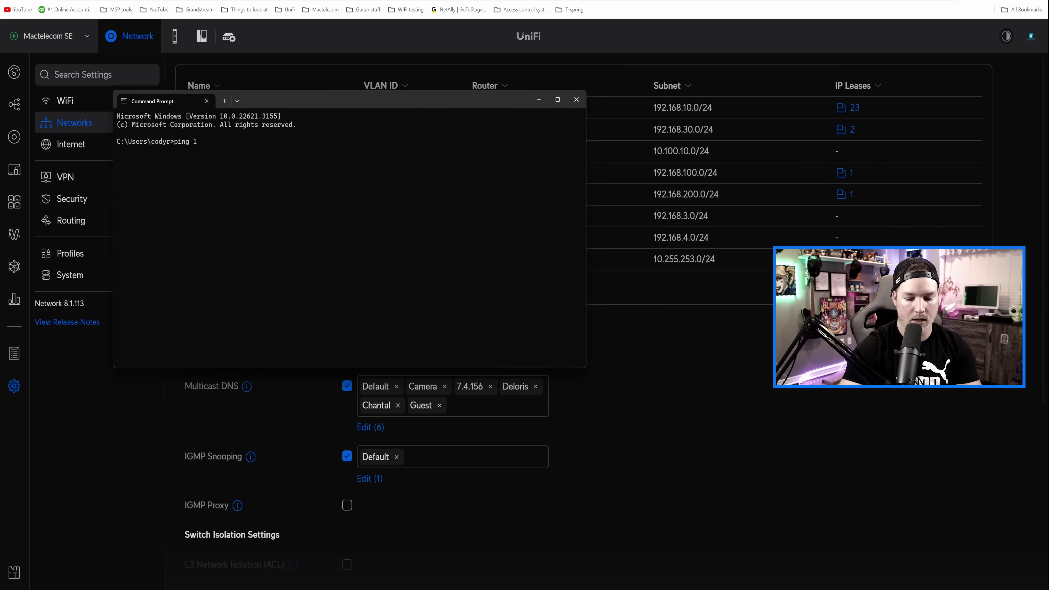
type("92.168.10.220")
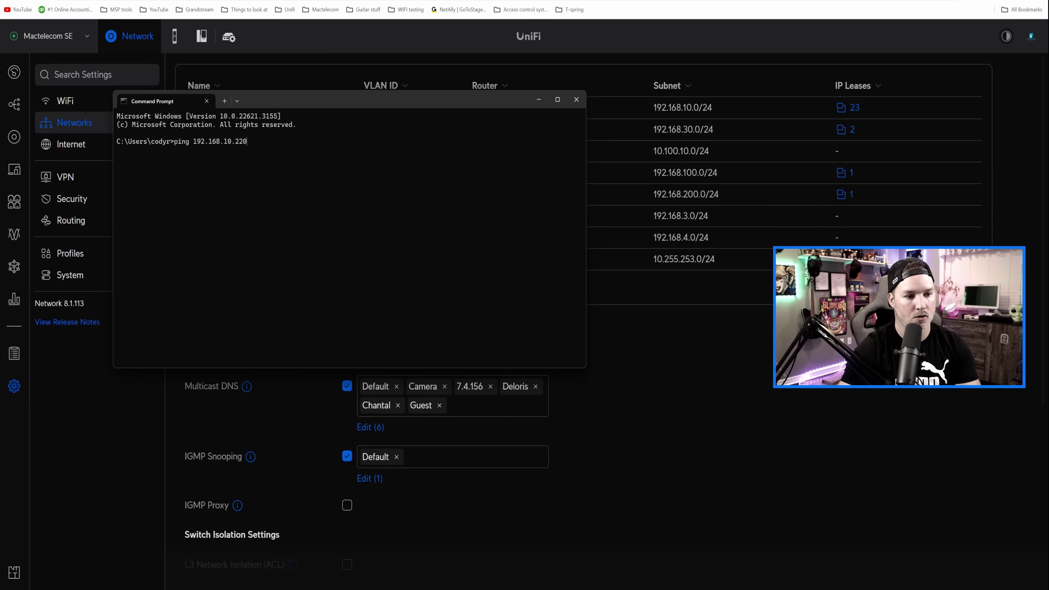
key("Return")
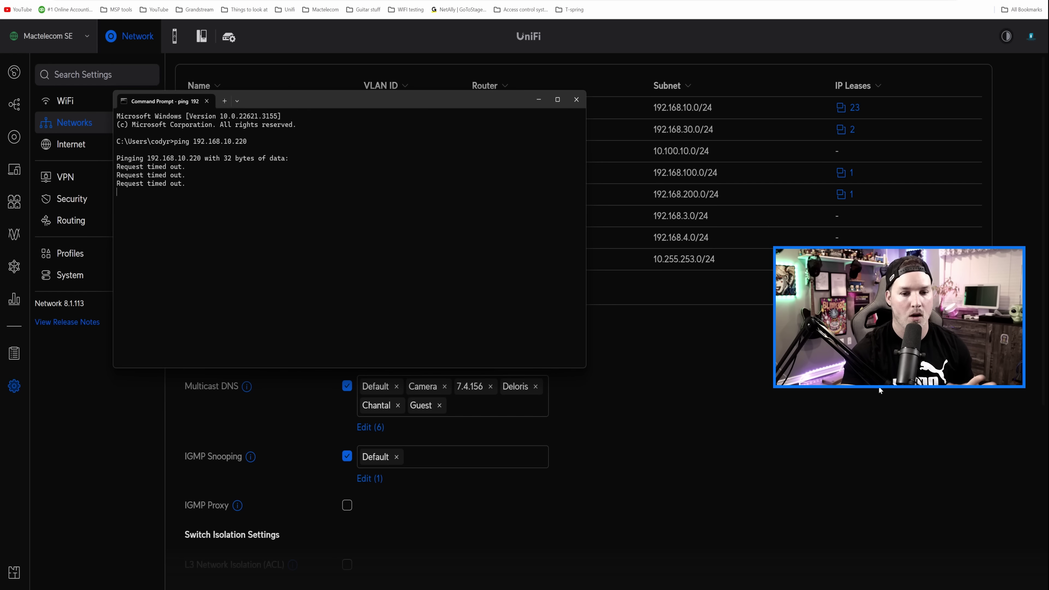
Untick Isolate Network (ACL) on YouTube Test, apply, and scroll to Switch Isolation Settings.
left_click(733, 388)
left_click(293, 216)
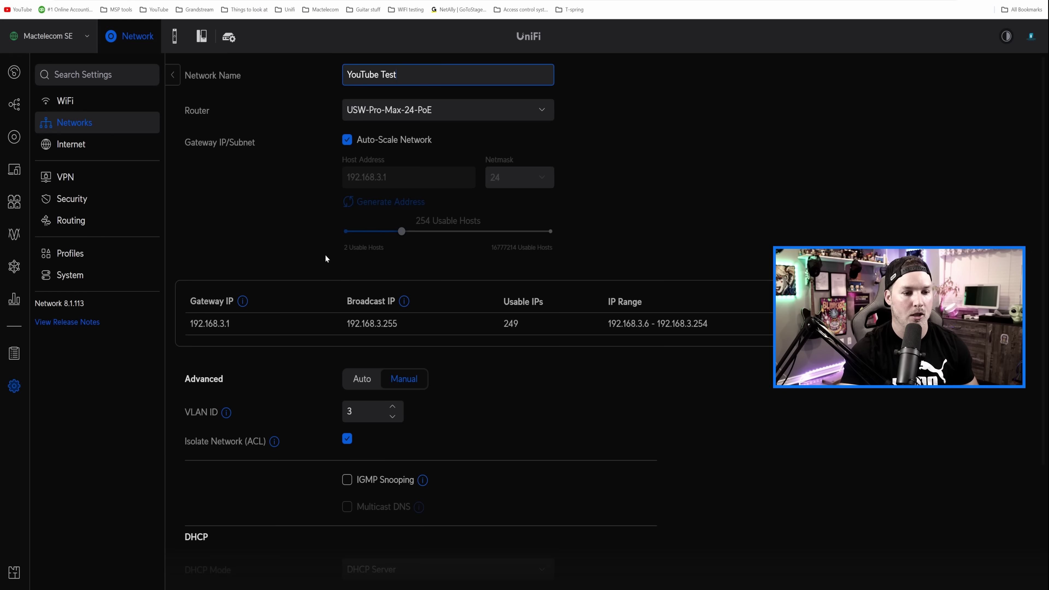
left_click(345, 441)
scroll(291, 525, "down", 3)
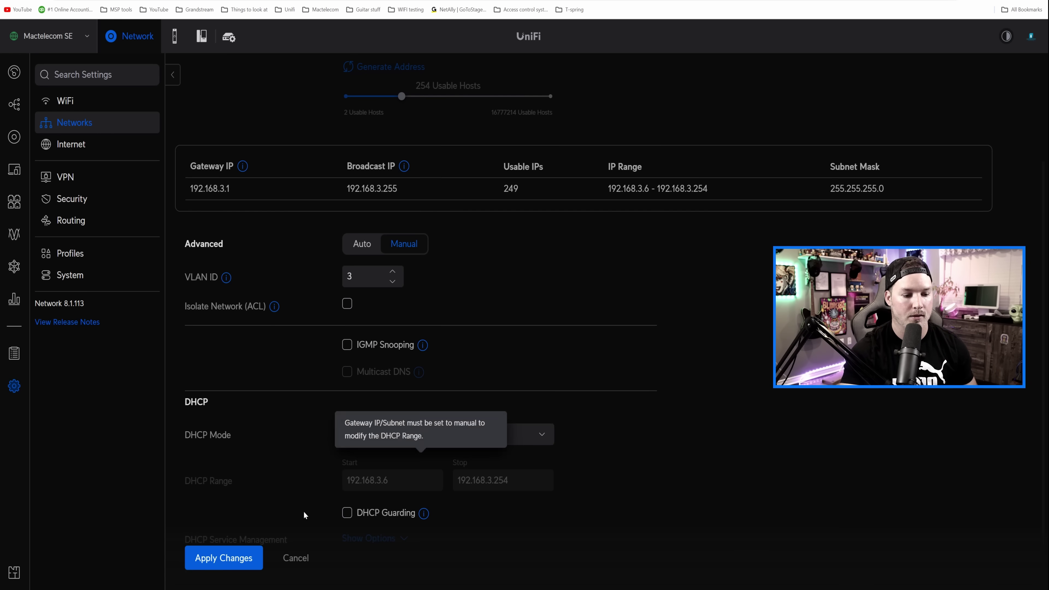
left_click(248, 559)
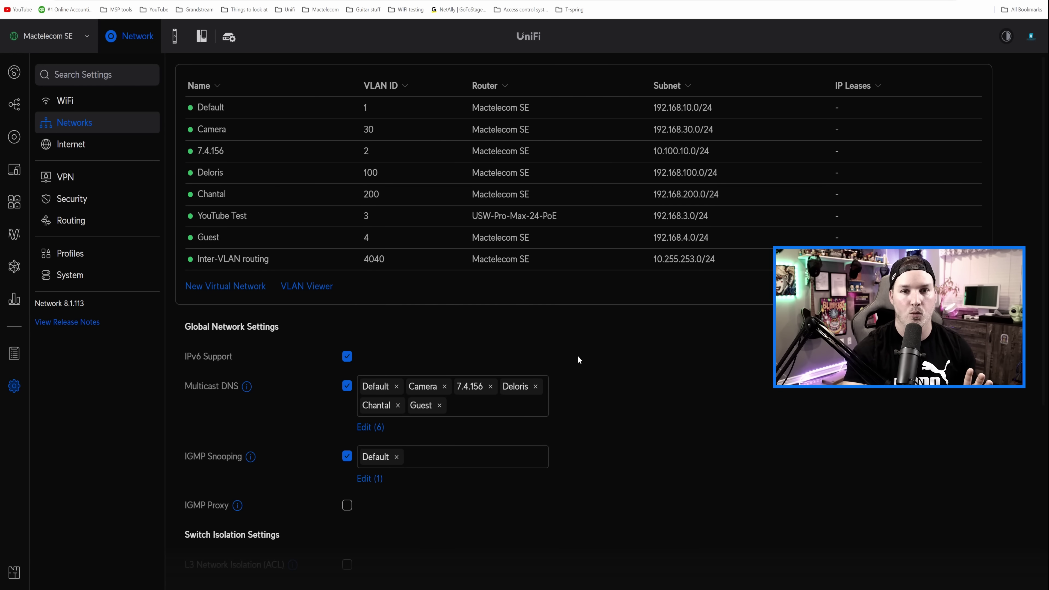
scroll(625, 367, "down", 4)
scroll(628, 367, "up", 4)
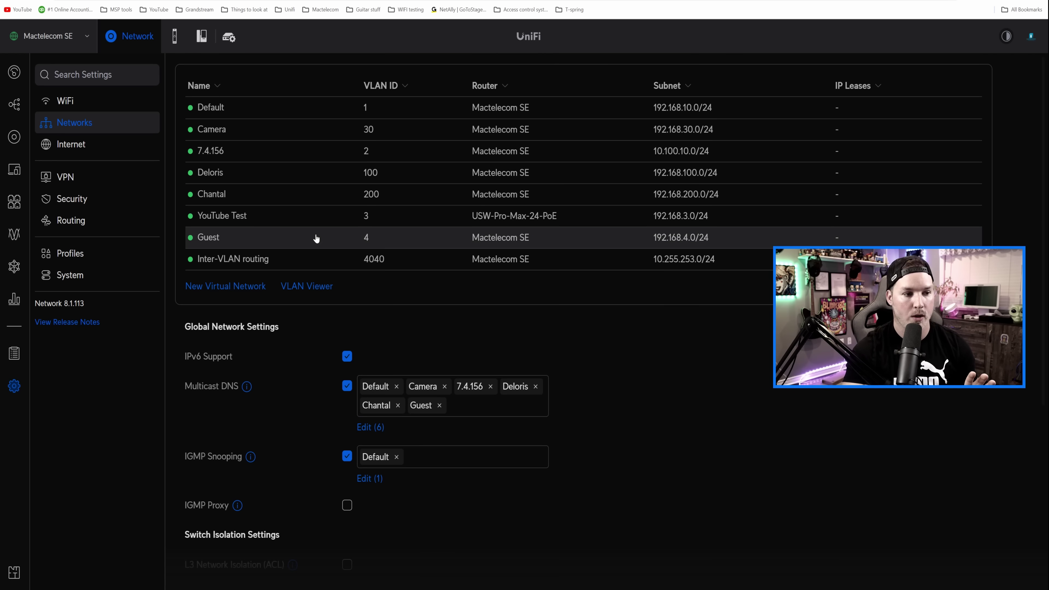
scroll(343, 303, "down", 4)
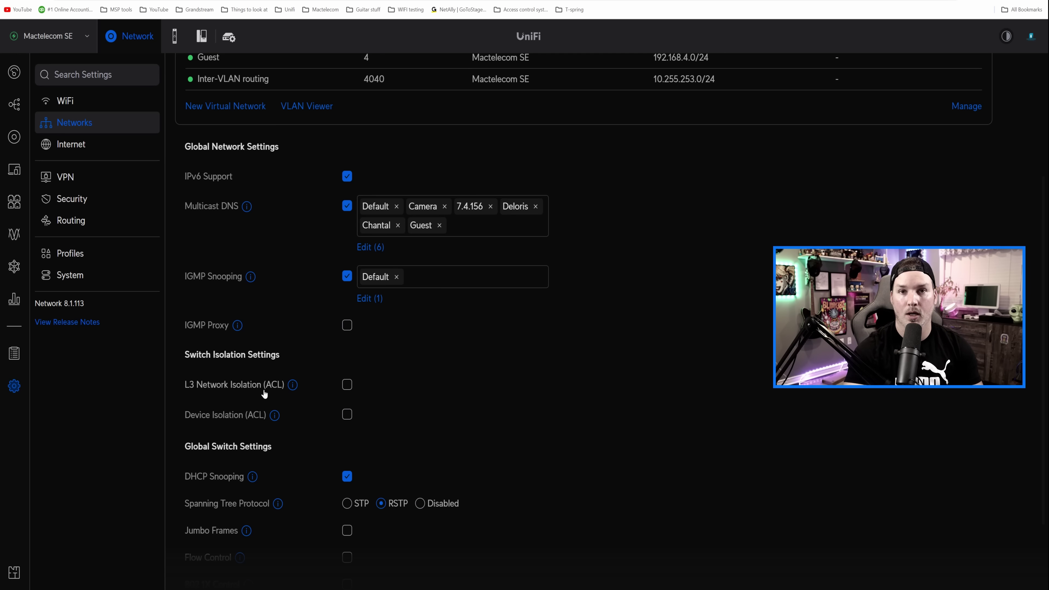
Enable L3 Network Isolation (ACL) and create an entry isolating YouTube Test from Default.
left_click(351, 388)
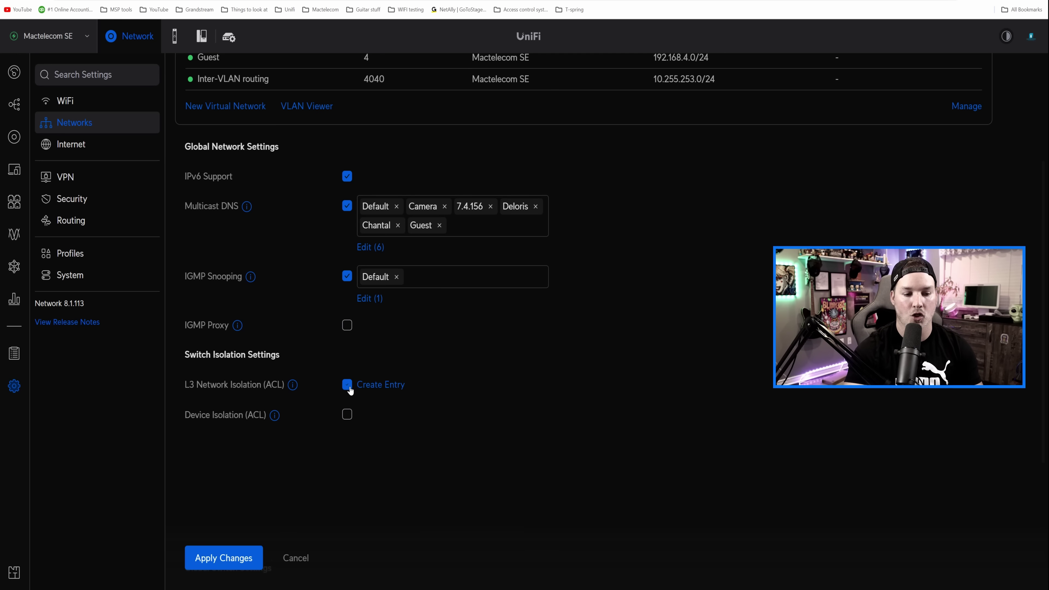
left_click(389, 391)
left_click(434, 310)
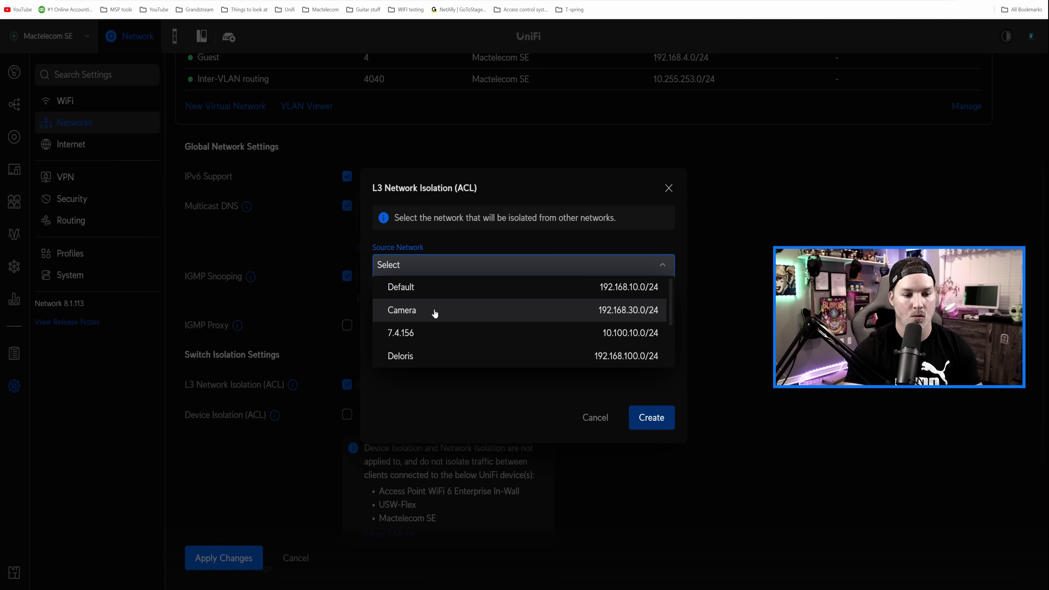
scroll(436, 326, "down", 3)
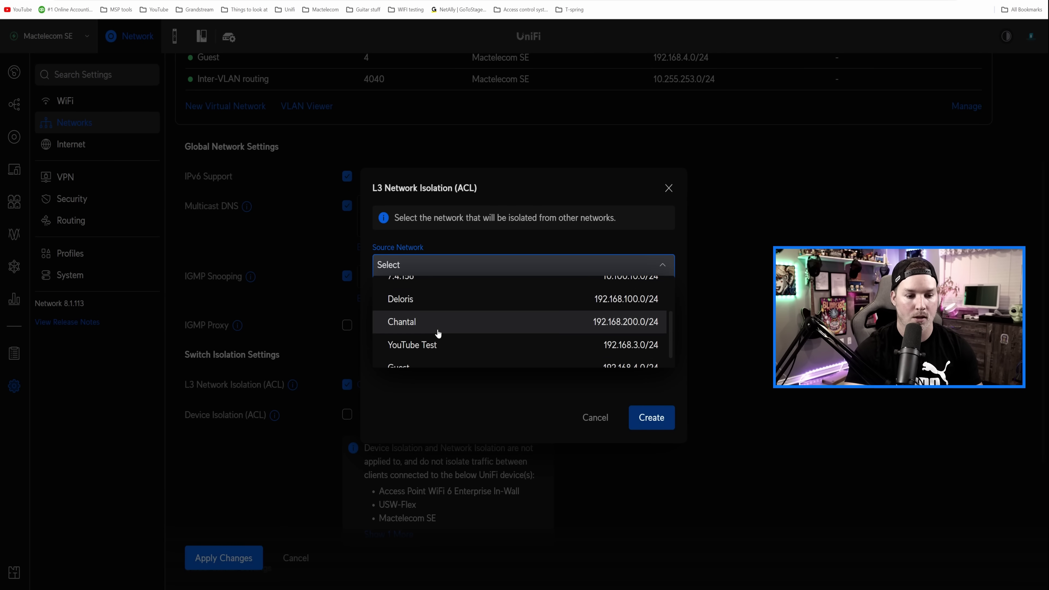
scroll(419, 357, "up", 1)
scroll(424, 357, "down", 1)
left_click(424, 339)
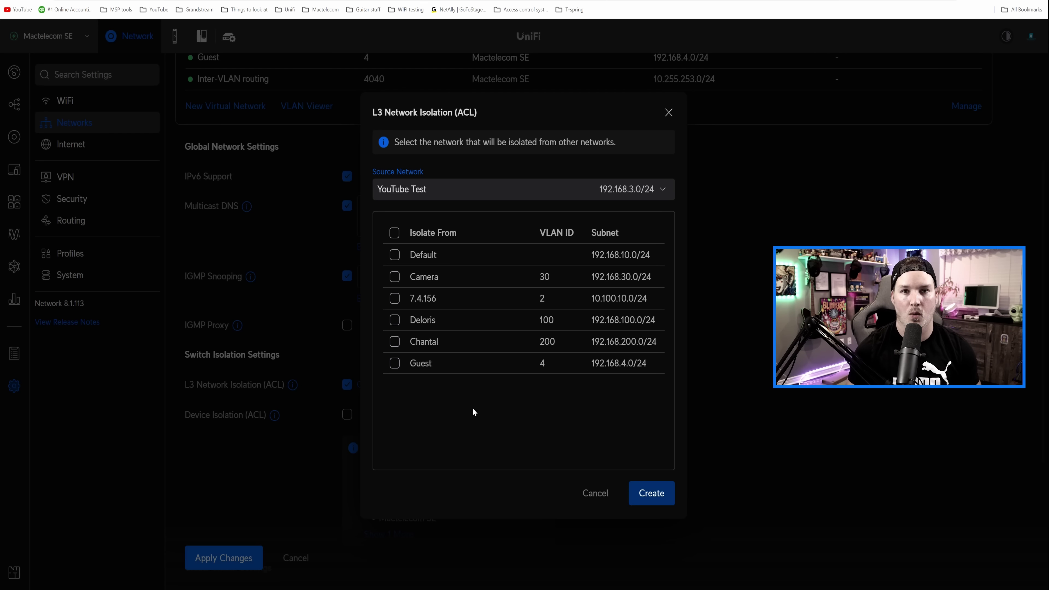
left_click(394, 255)
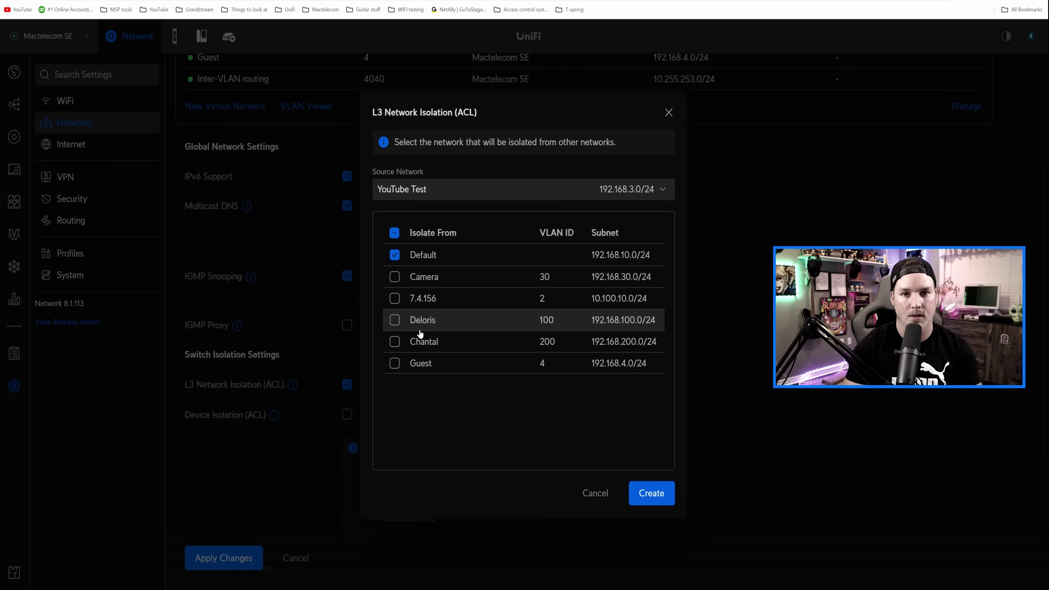
left_click(662, 496)
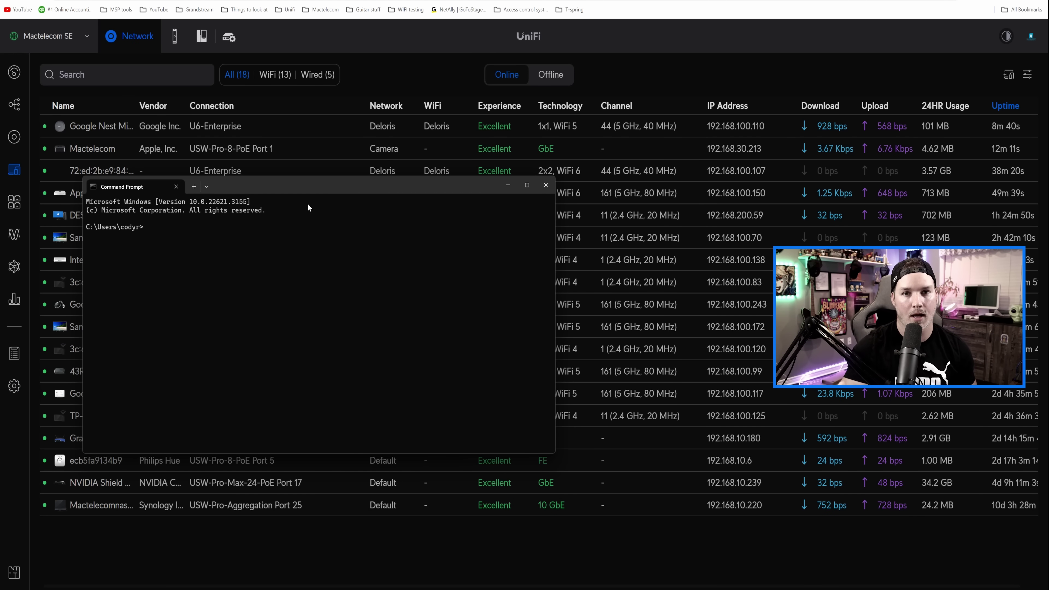
Ping 192.168.10.220 until it times out, then ping 192.168.100.110 successfully.
type("ping ")
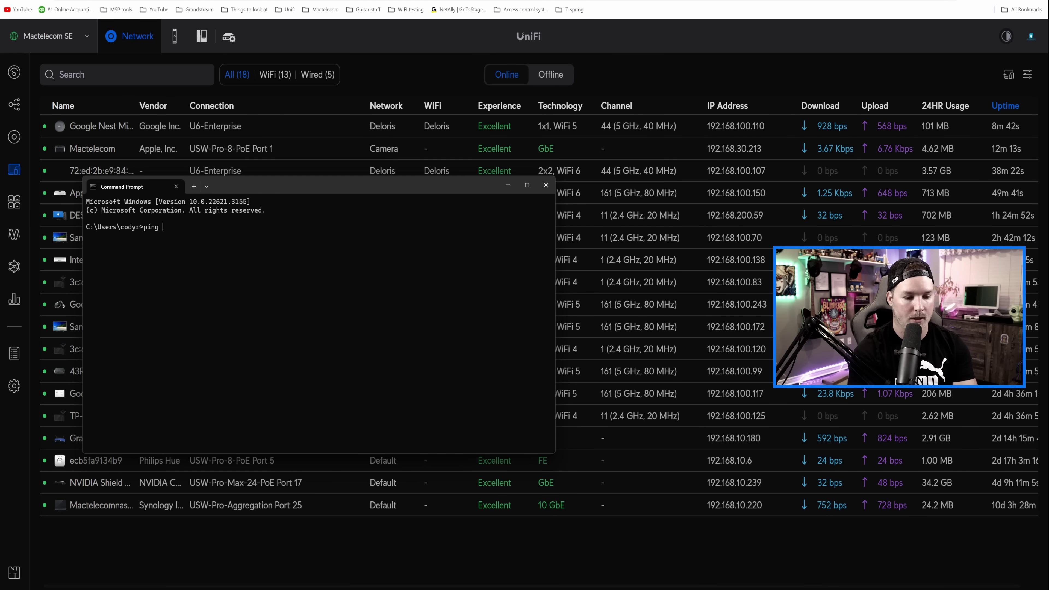
type("192.168.10")
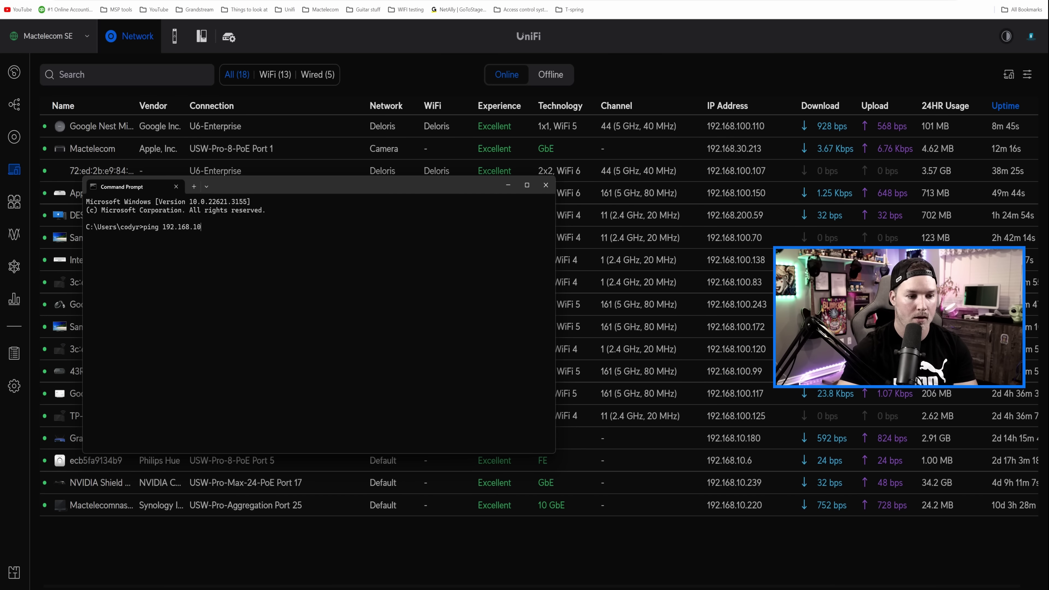
type(".220")
key("Return")
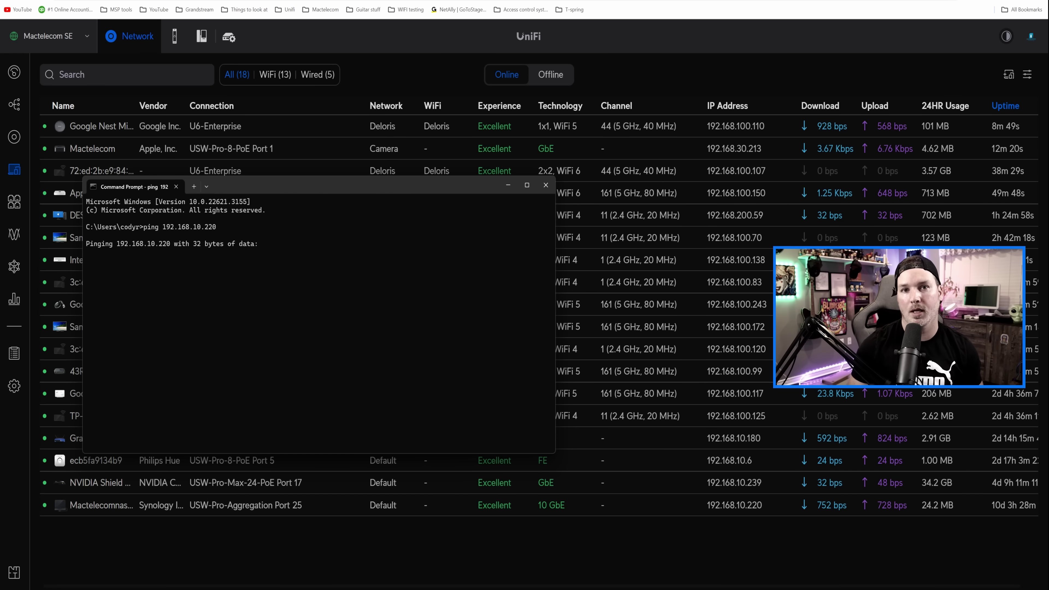
key("ctrl+c")
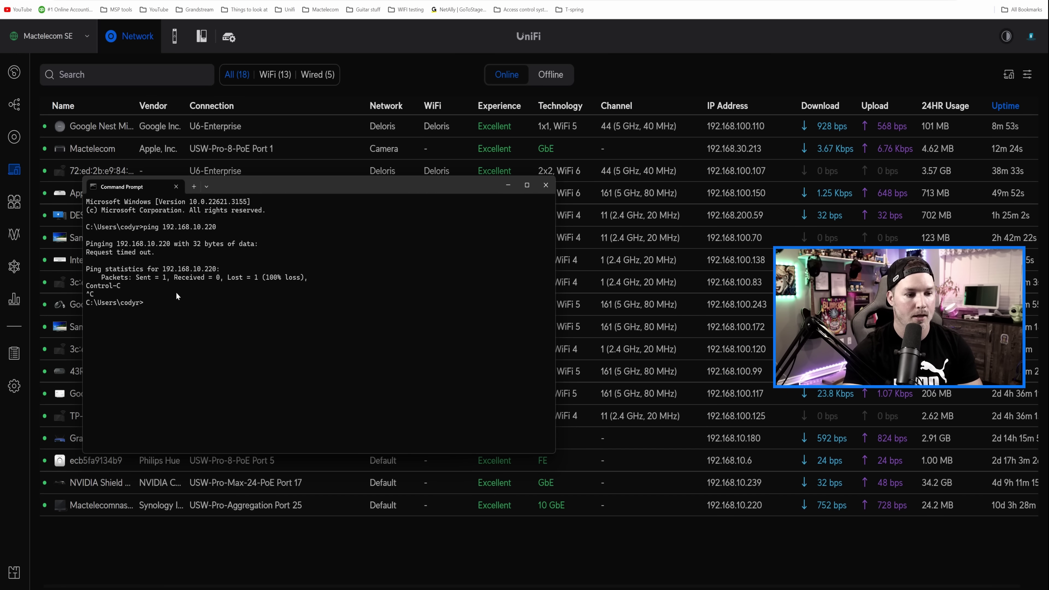
type("ping 19")
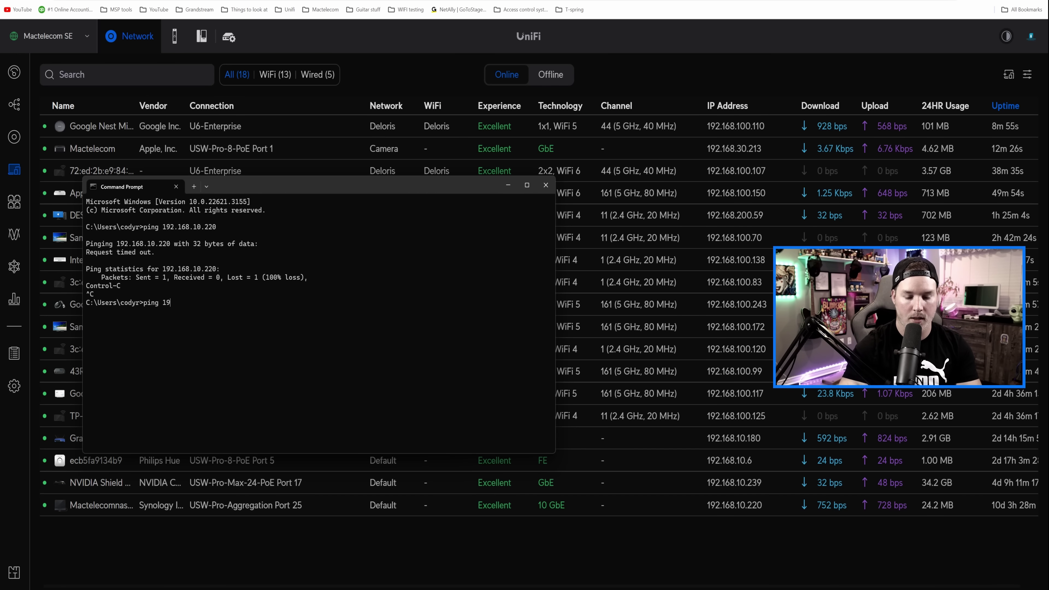
type("2.168.100.110")
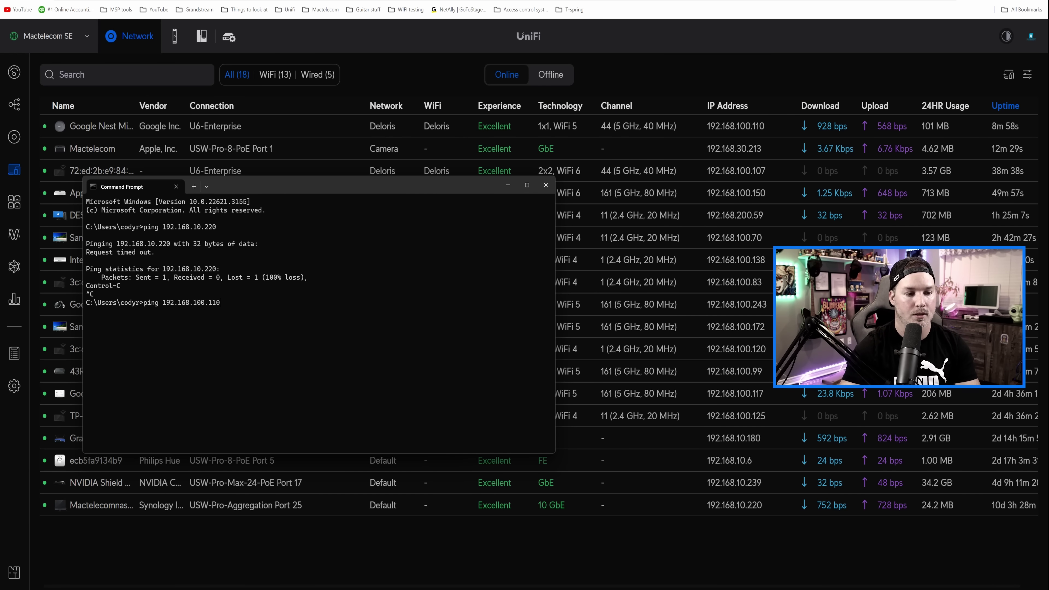
key("Return")
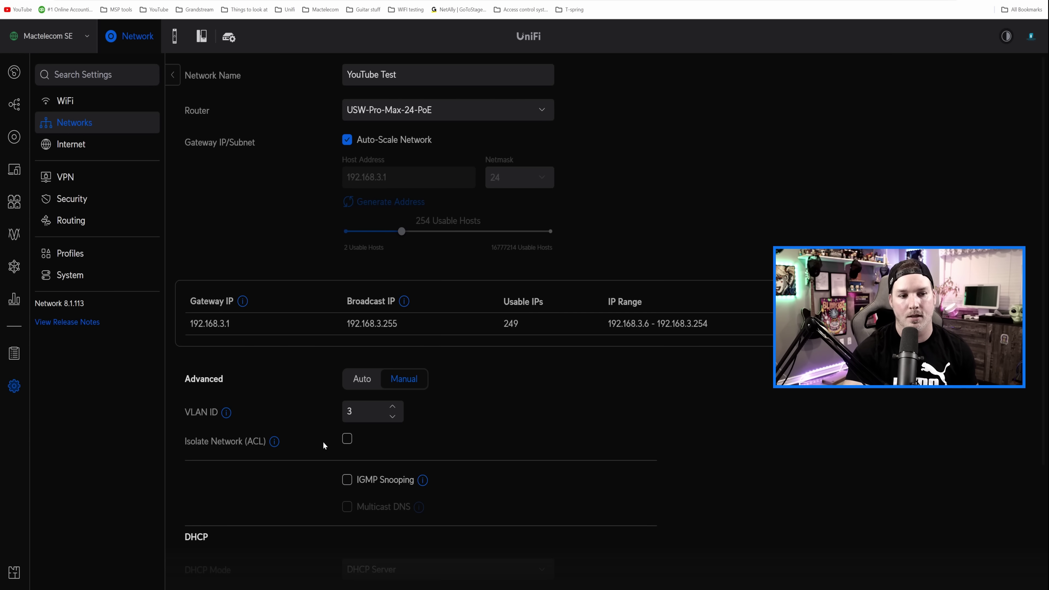
Make Mactelecom SE the YouTube Test router and scroll to the newly available options.
left_click(461, 117)
left_click(404, 131)
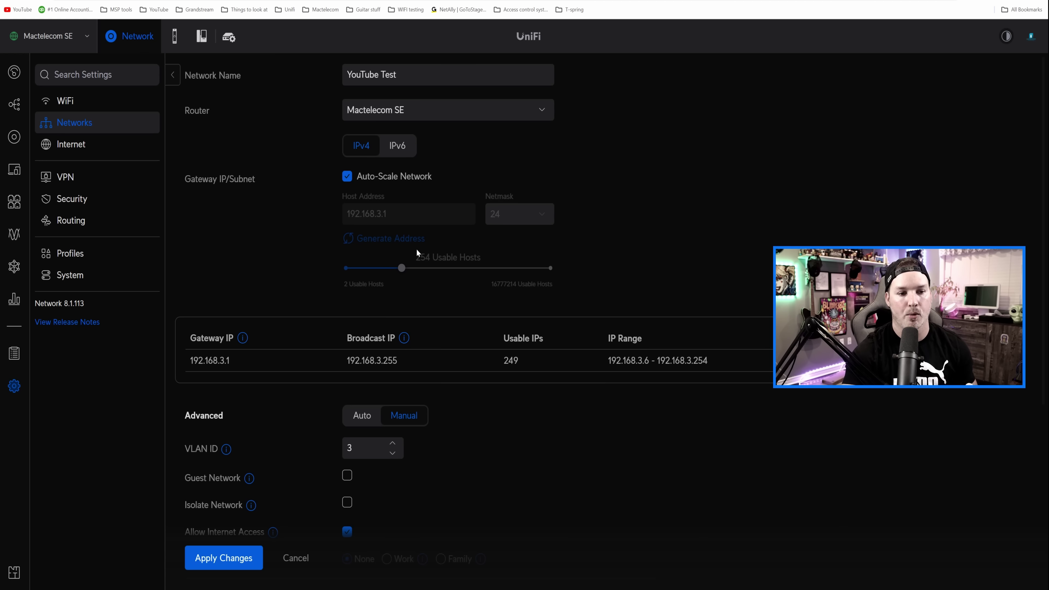
scroll(431, 258, "down", 2)
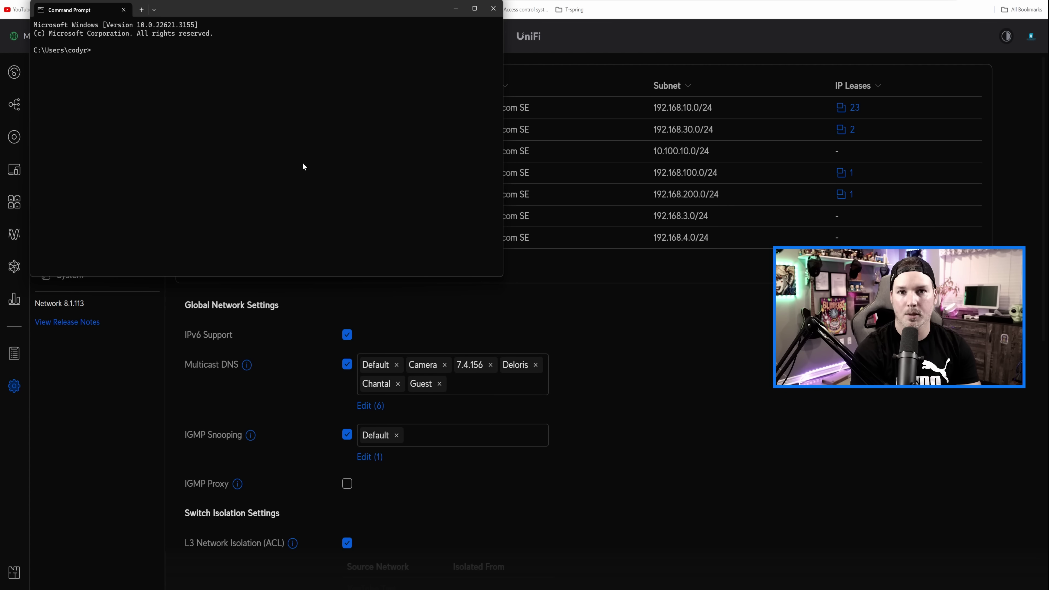
Ping 1.1.1.1, then turn off and apply Allow Internet Access for YouTube Test.
type("ping")
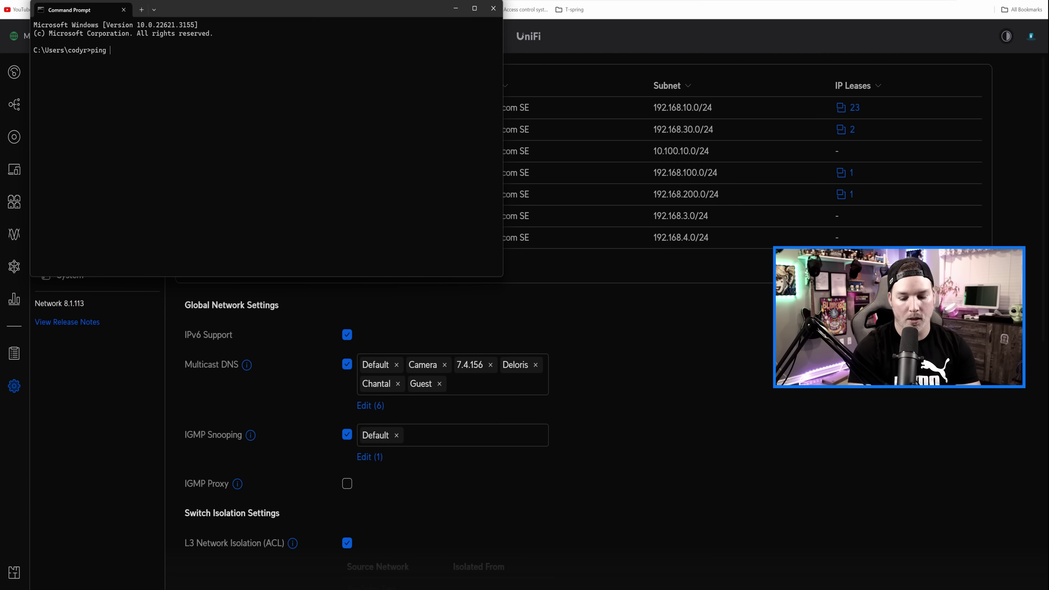
type(" 1.1.1.1")
key("Return")
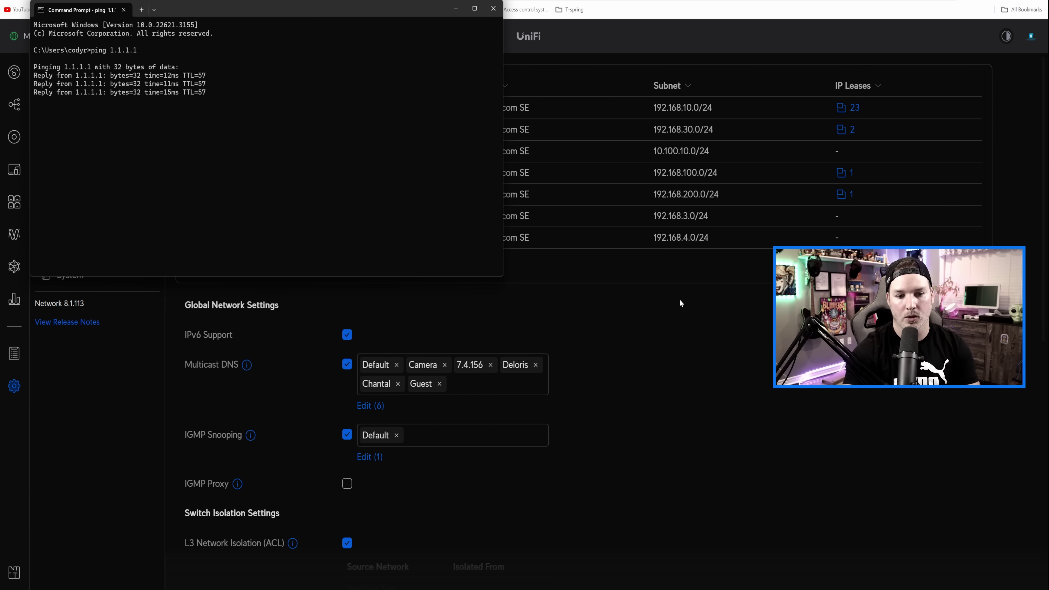
left_click(692, 319)
left_click(409, 221)
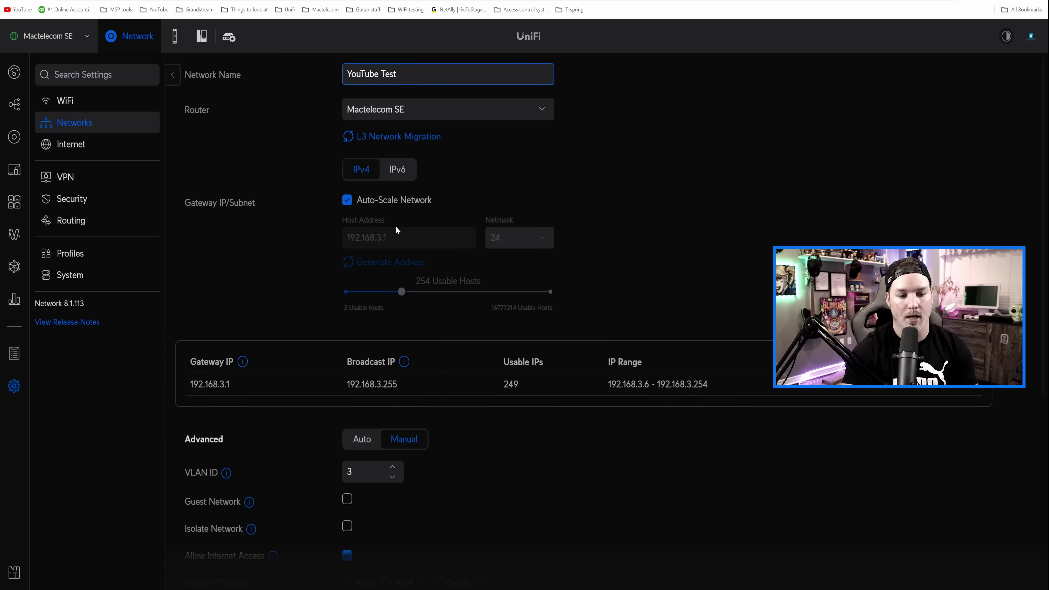
scroll(398, 229, "down", 4)
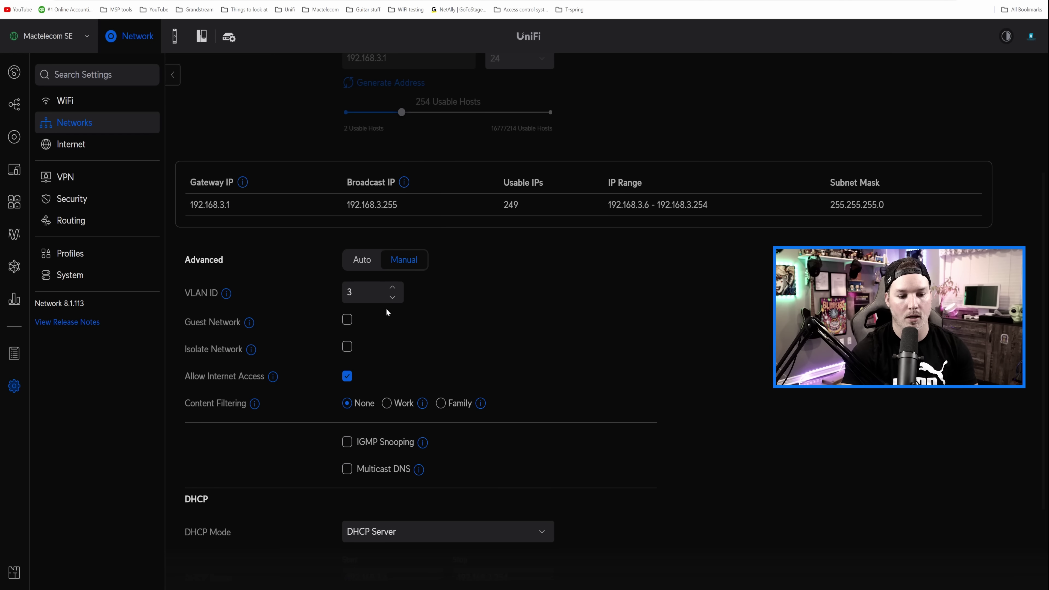
left_click(347, 376)
left_click(236, 558)
key("alt+Tab")
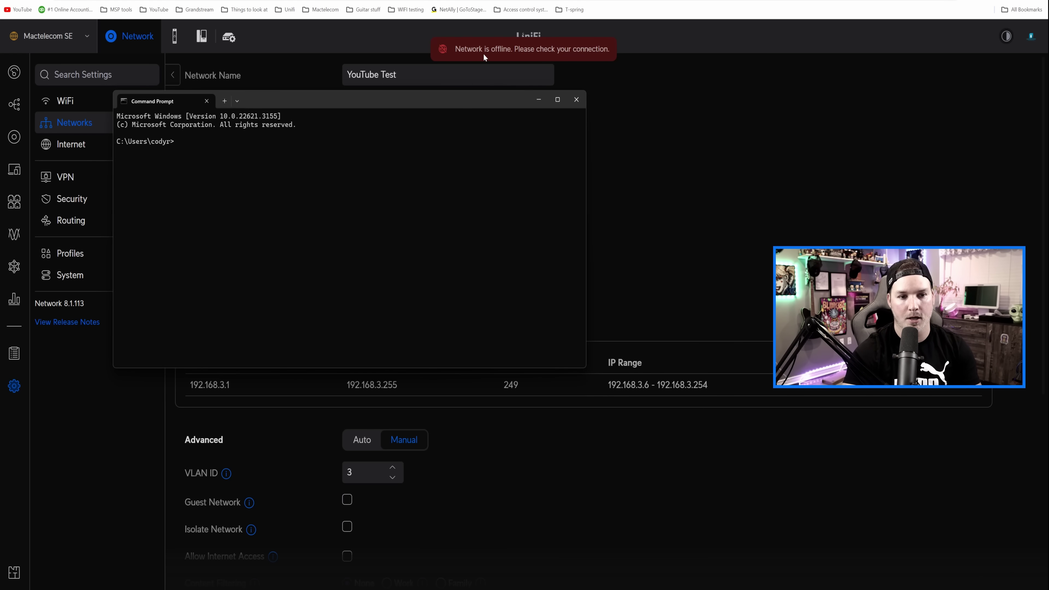
Ping google.ca, which fails to resolve, then start a ping to 8.8.8.8.
type("ping google.ca")
key("Return")
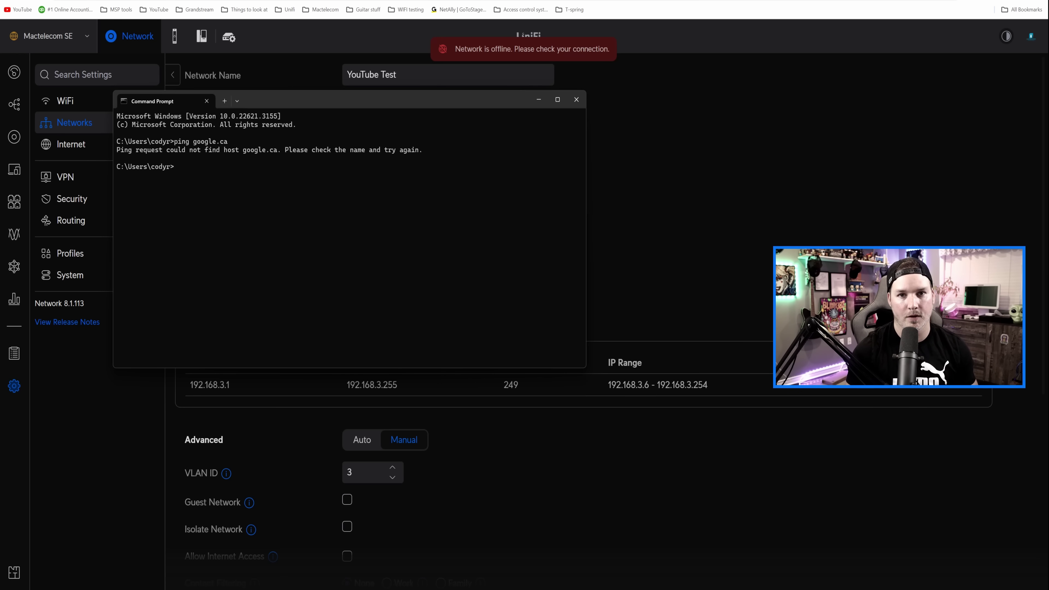
type("ping 8.8.8.8")
key("Return")
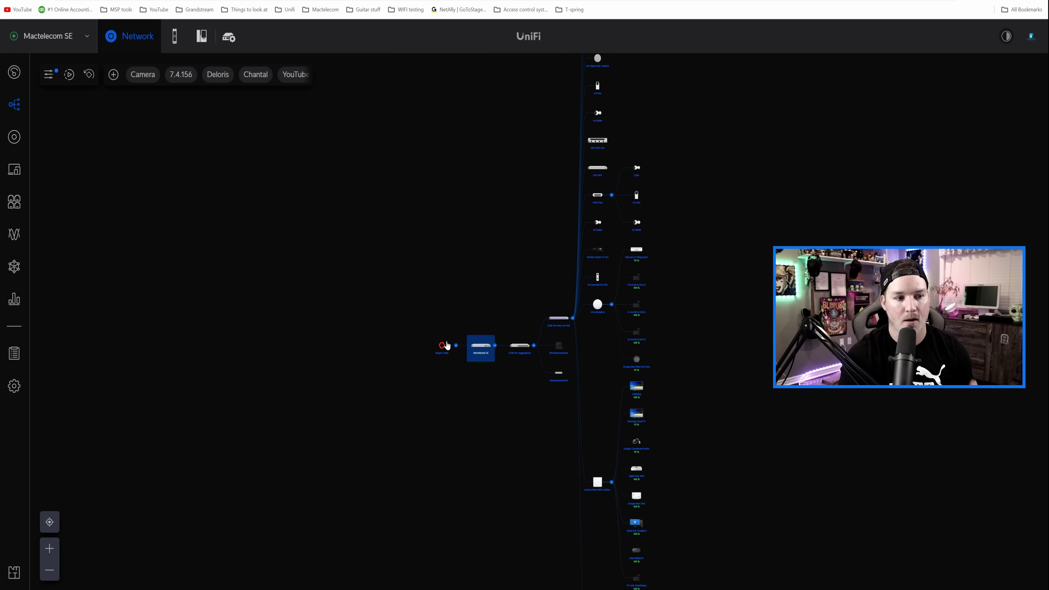
Switch the topology map to a vertical layout, internet at top down to devices.
left_click(89, 75)
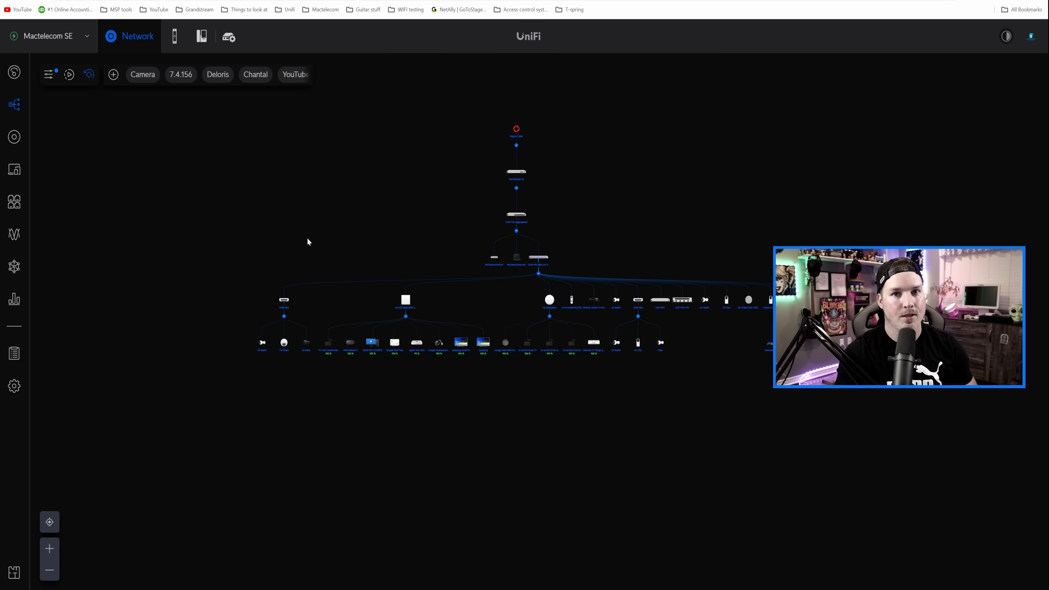
Review the OSPF routing settings (router ID 192.168.10.1), then return to the WiFi page.
left_click(19, 392)
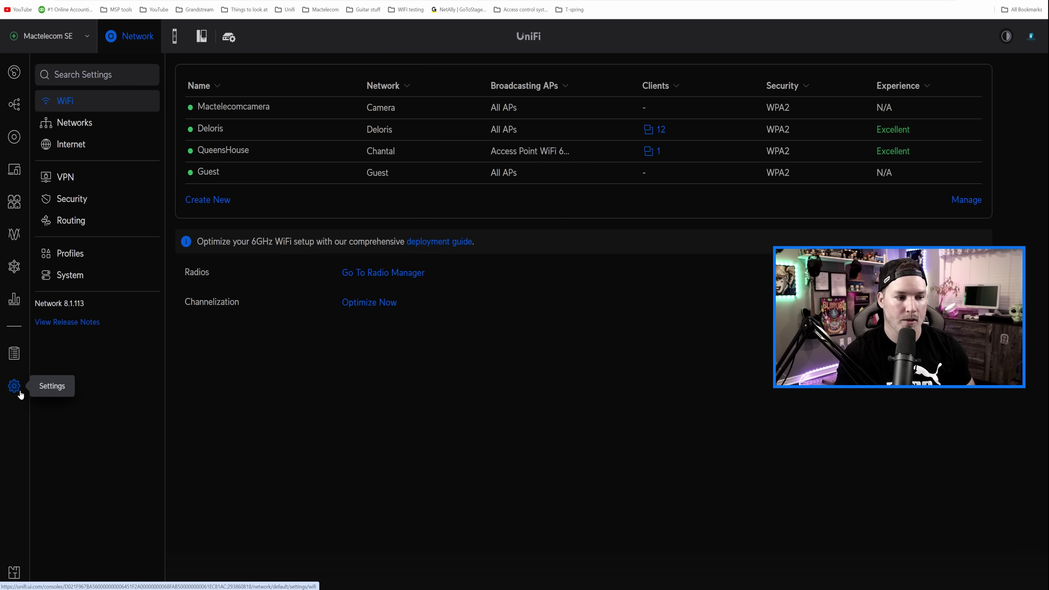
left_click(90, 227)
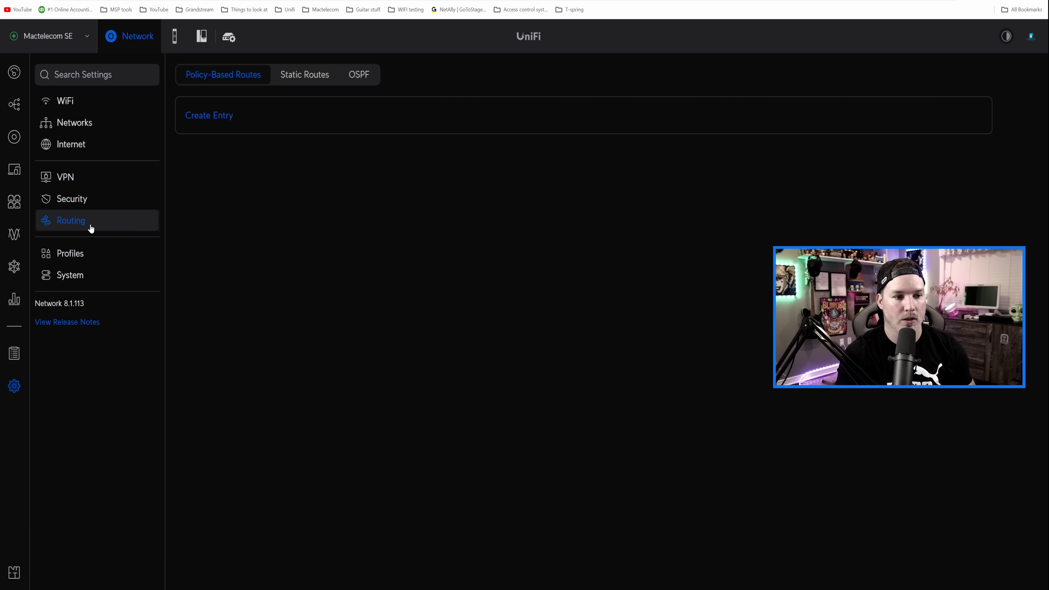
left_click(361, 78)
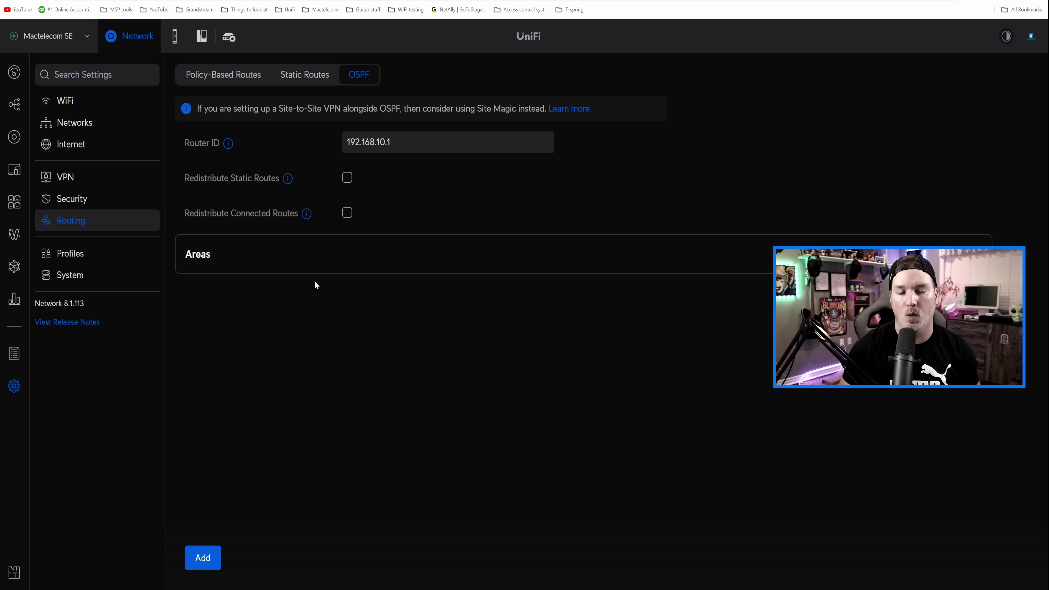
left_click(65, 101)
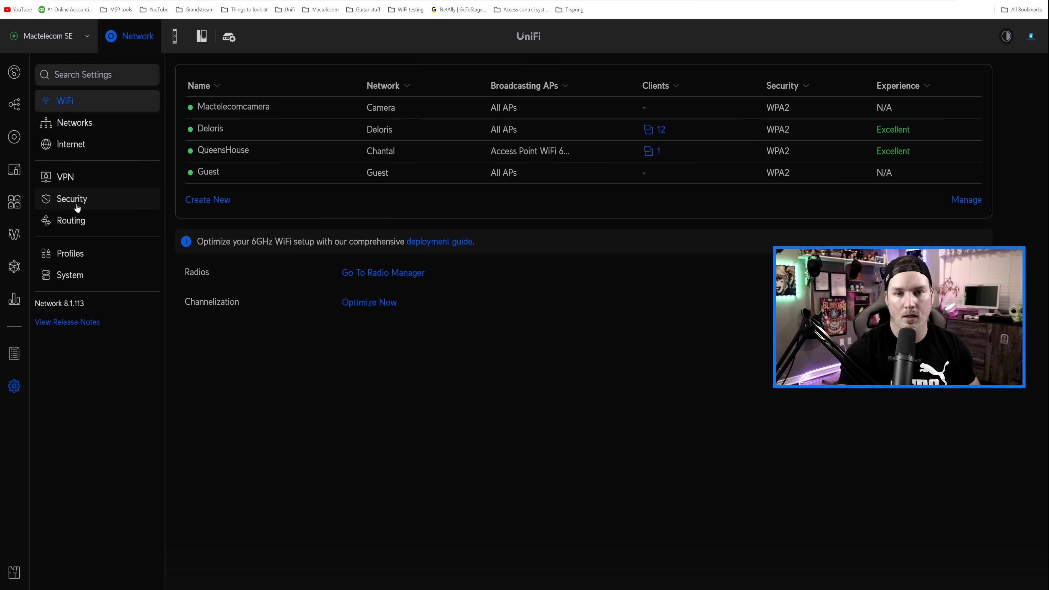
Show the Traffic & Firewall Rules in advanced view with the All (45) filter.
left_click(84, 205)
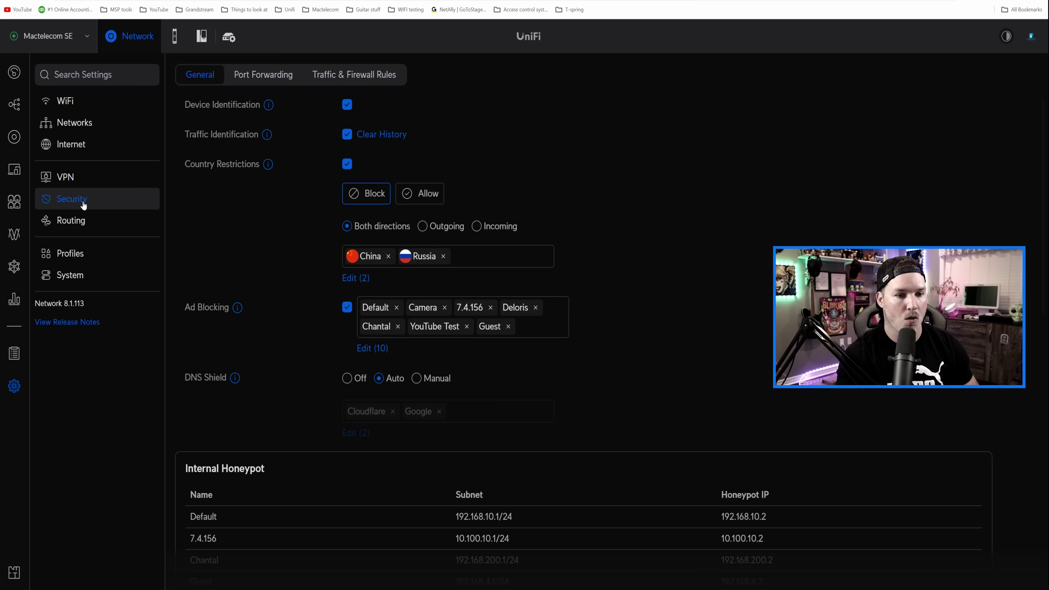
left_click(353, 81)
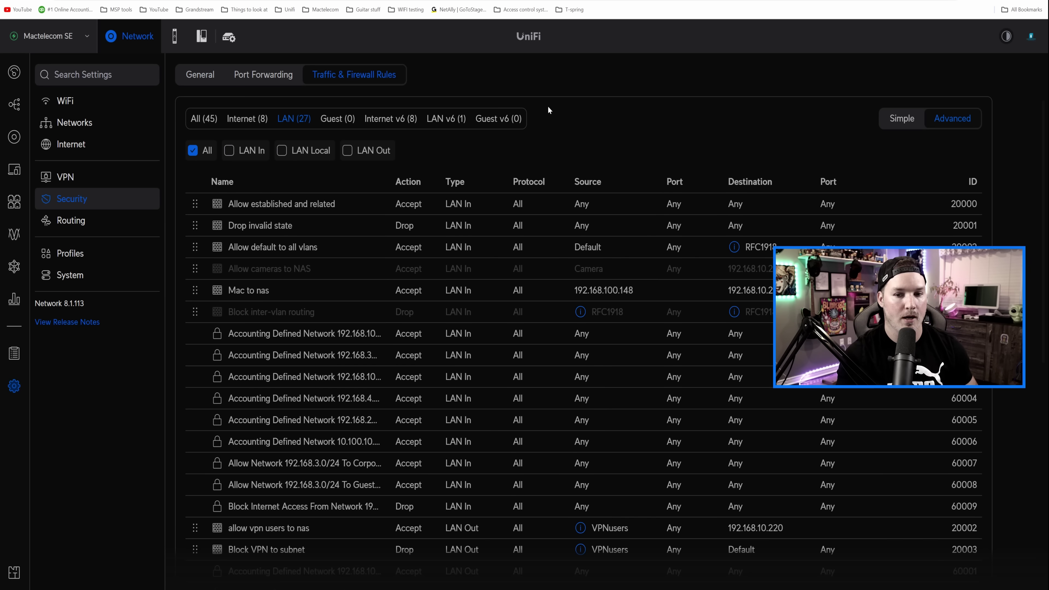
left_click(913, 124)
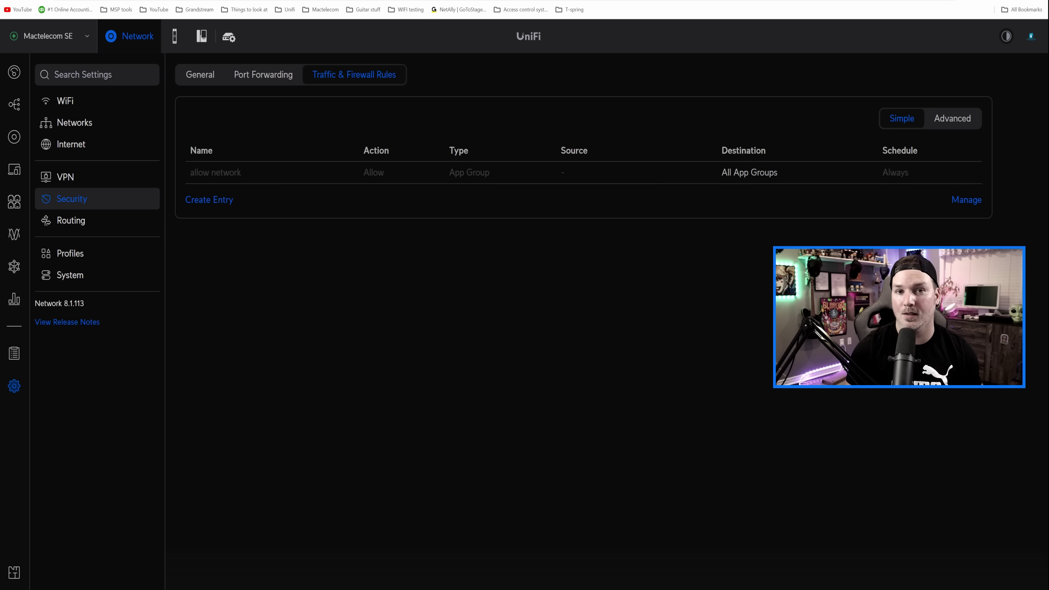
left_click(948, 121)
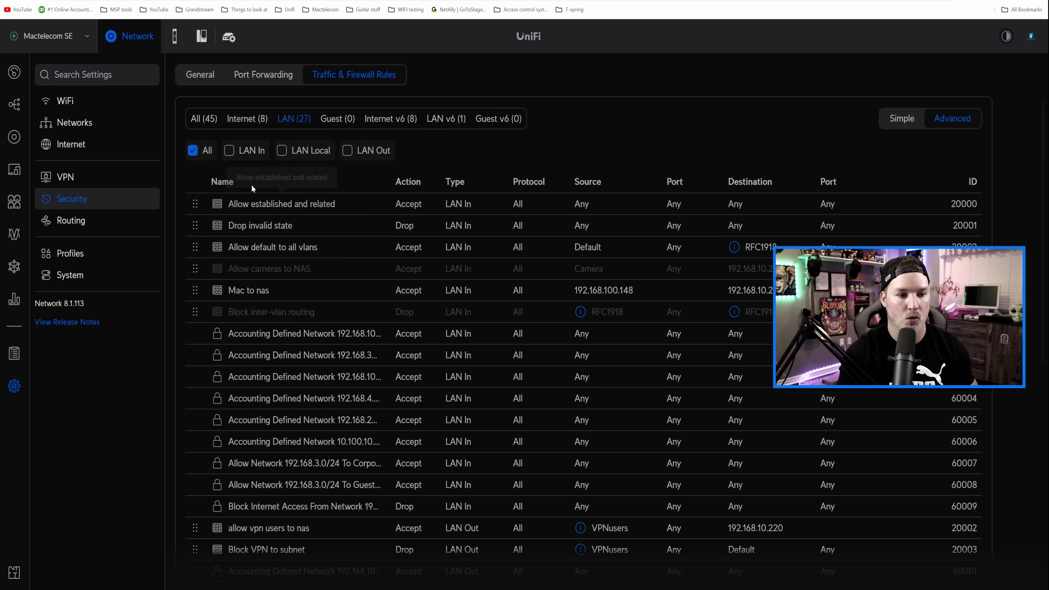
left_click(204, 119)
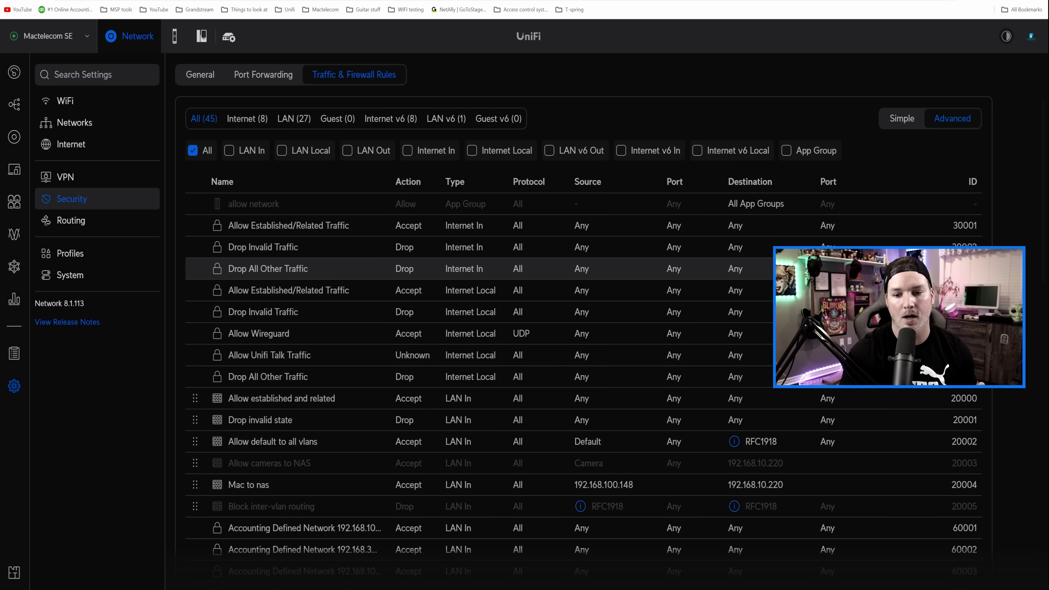
Scroll the firewall rules and inspect the RFC1918 and VPNusers group details.
scroll(620, 225, "down", 5)
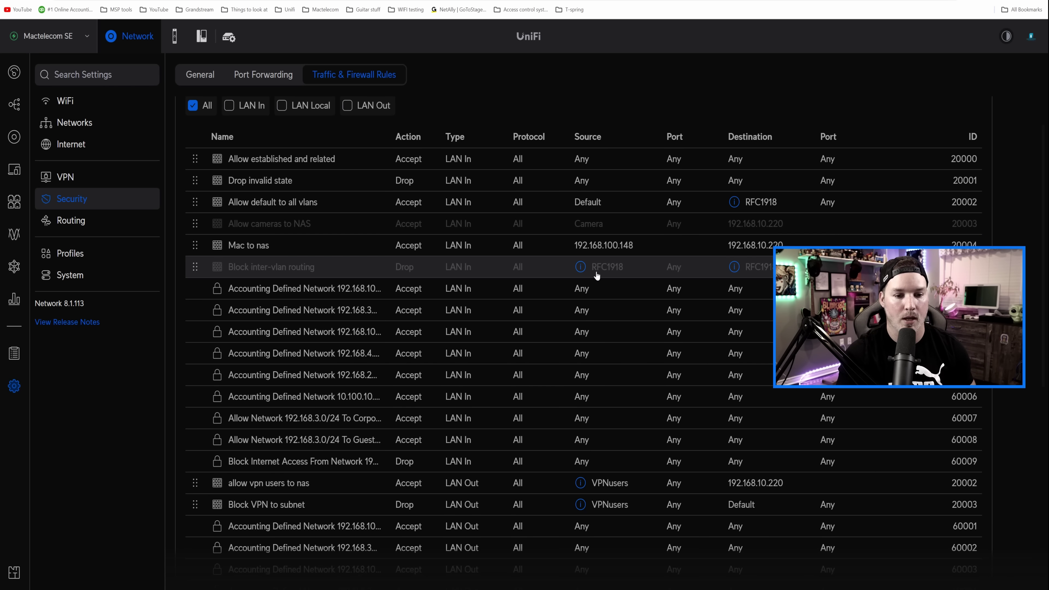
mouse_move(581, 269)
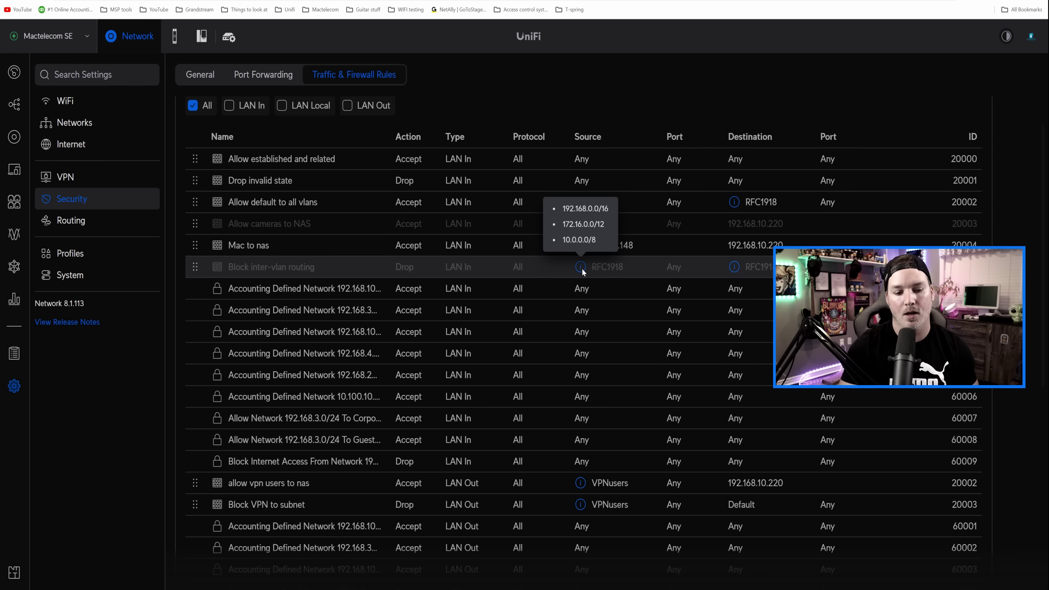
scroll(582, 270, "down", 3)
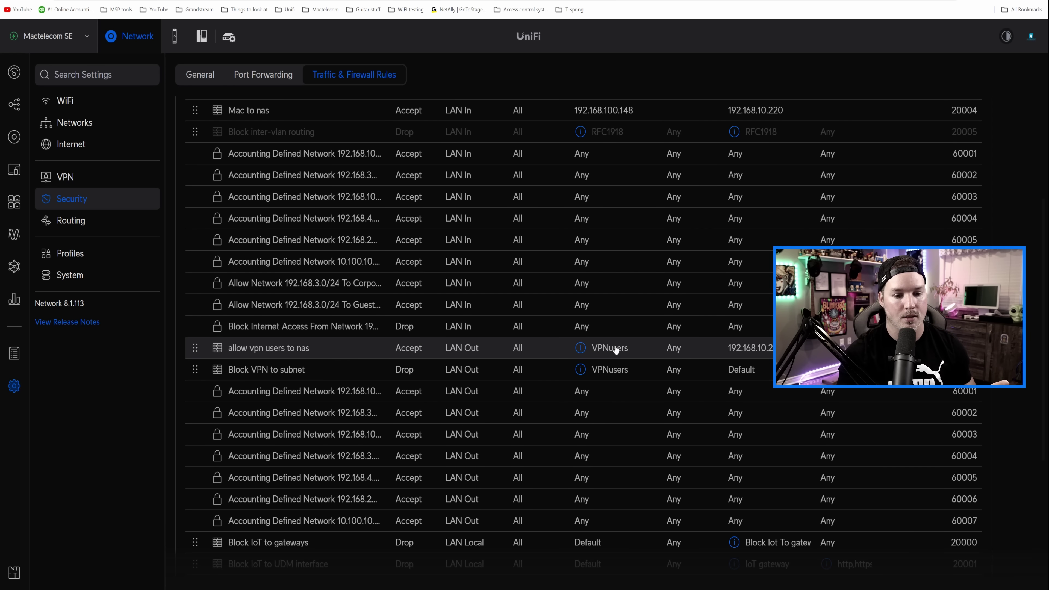
mouse_move(584, 348)
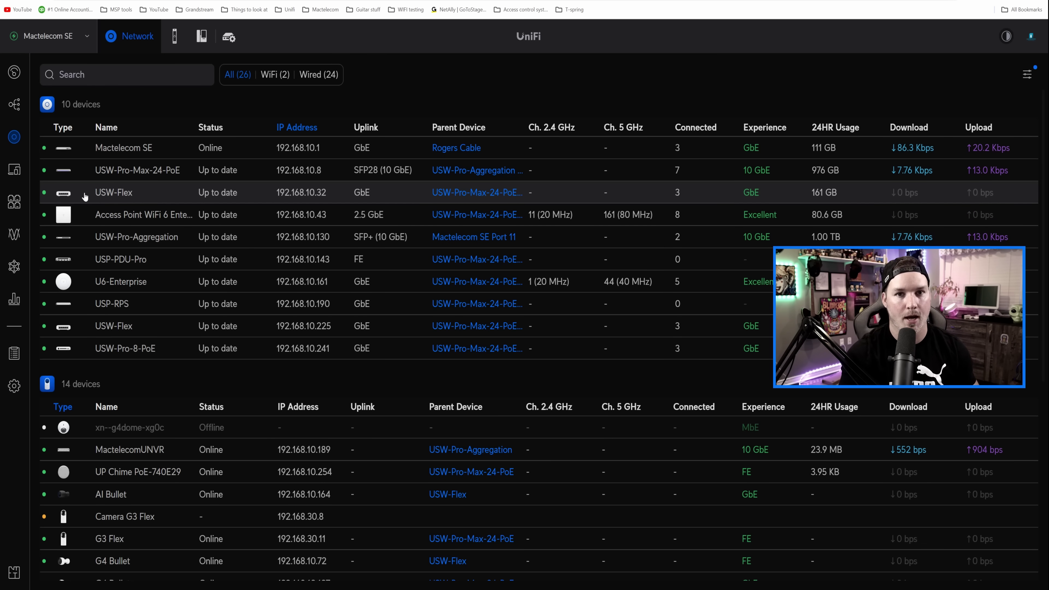
View details of USW-Flex, an access point, USW-Pro-Aggregation, USP-PDU-Pro and U6-Enterprise.
left_click(137, 196)
left_click(149, 219)
left_click(162, 238)
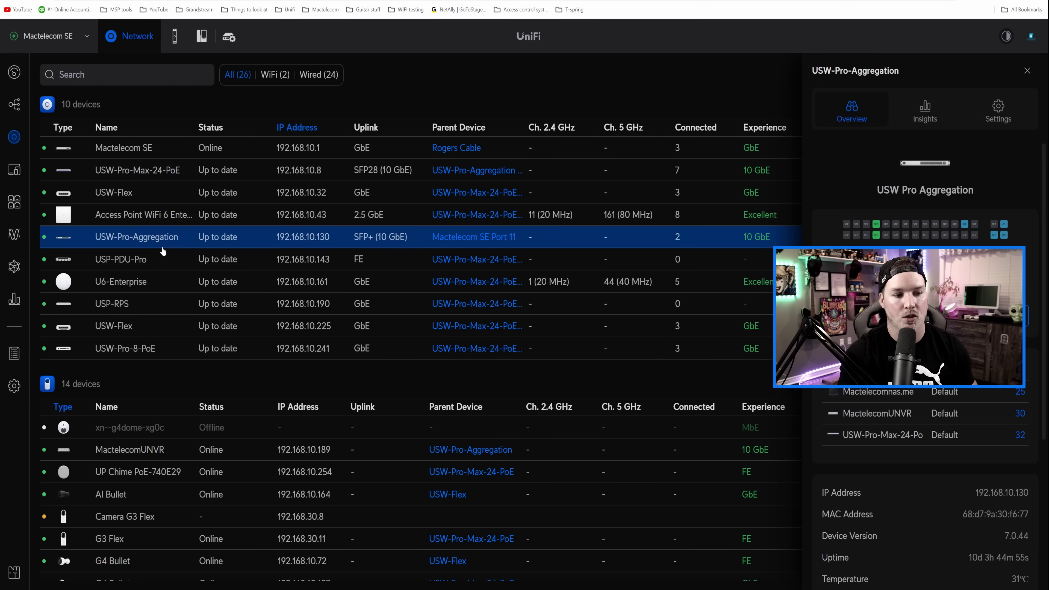
left_click(186, 260)
left_click(187, 286)
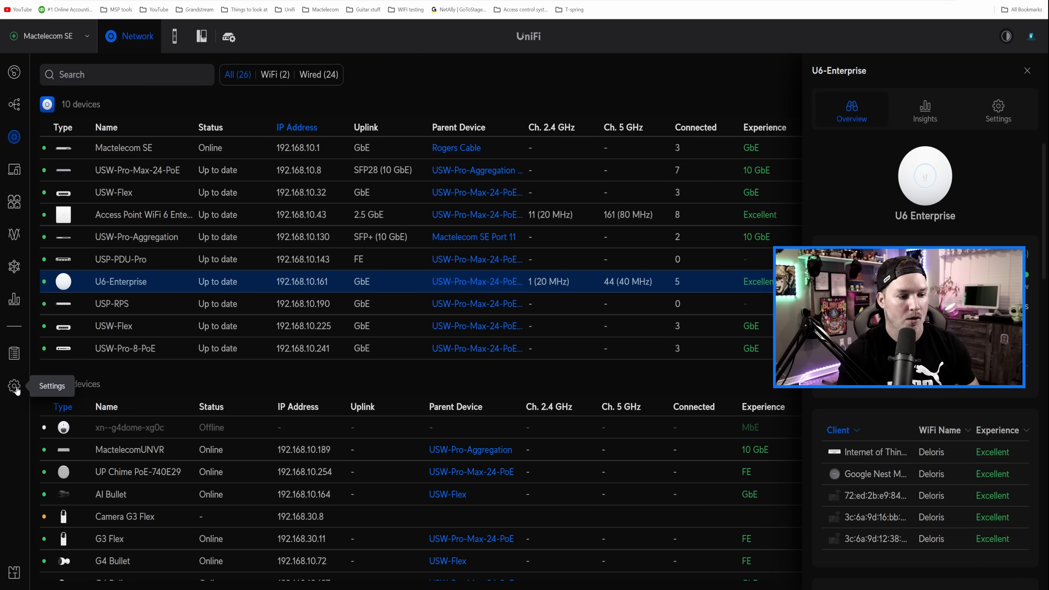
Enable and apply Side Panel Tabs in advanced system settings, then return to Devices.
left_click(14, 387)
left_click(90, 276)
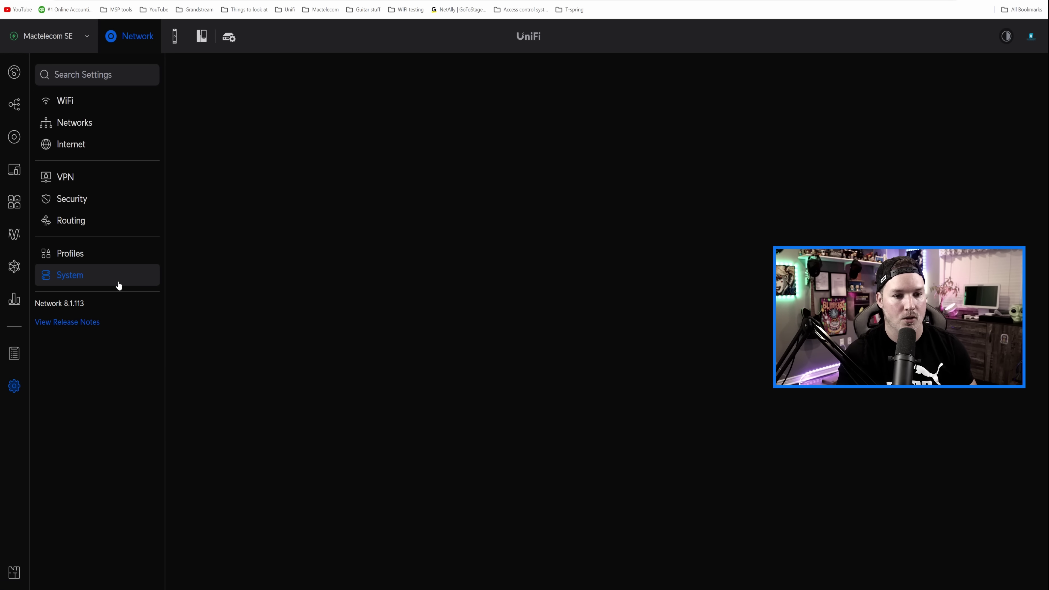
left_click(360, 78)
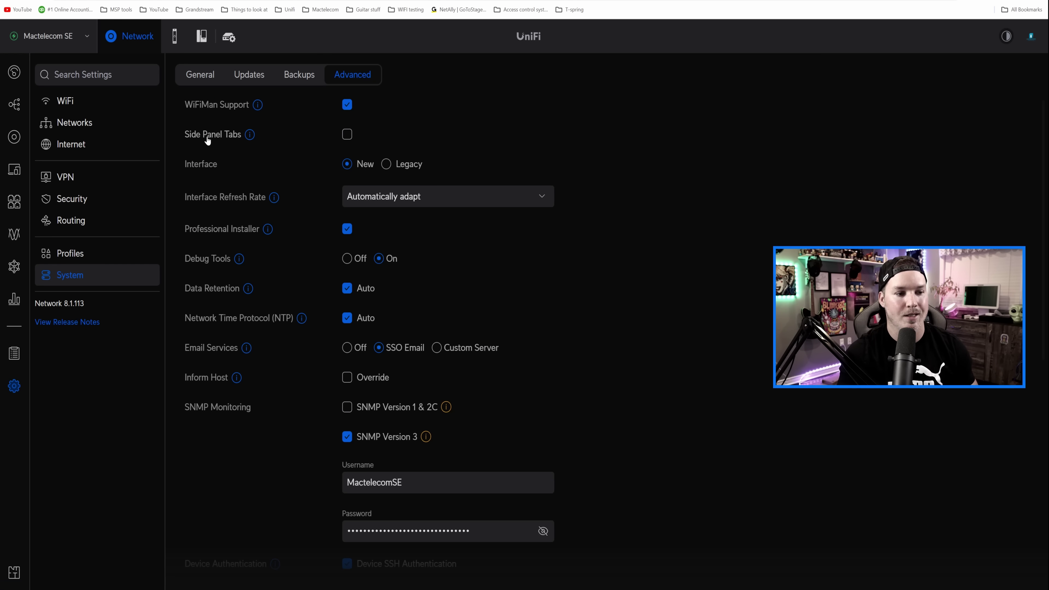
left_click(346, 136)
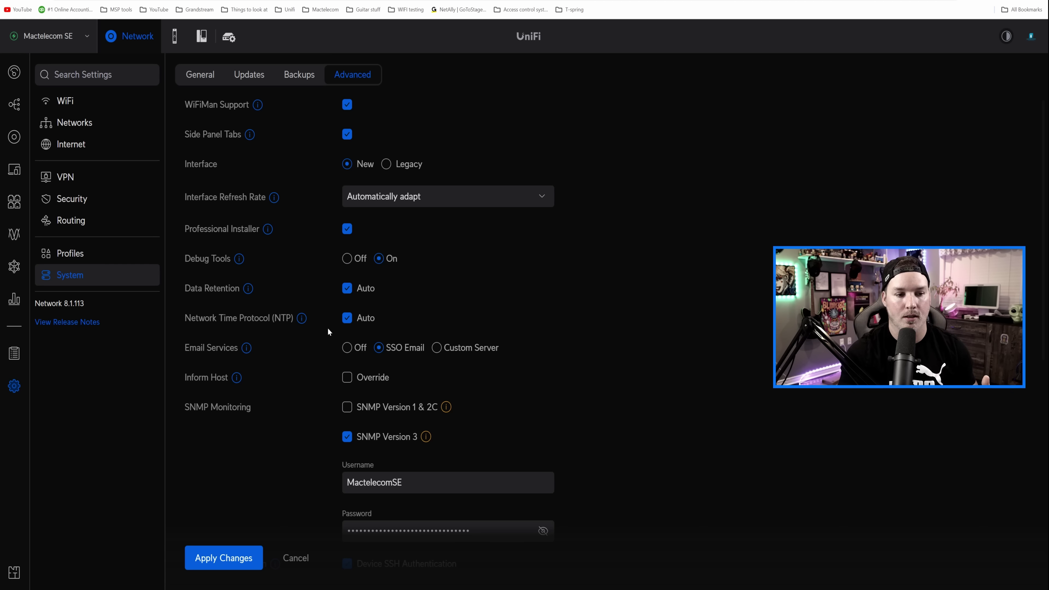
left_click(251, 560)
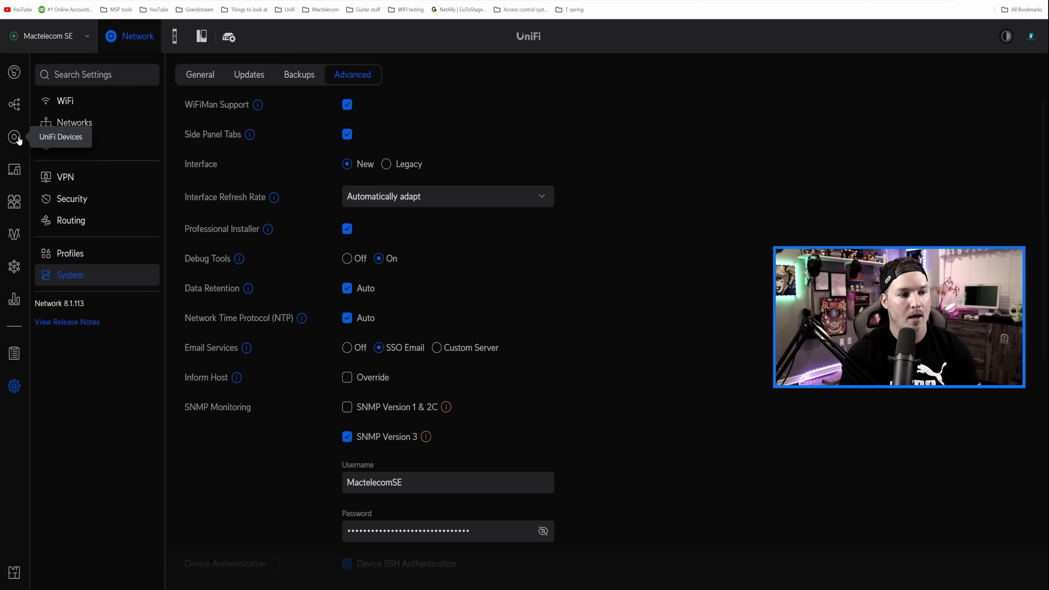
left_click(17, 139)
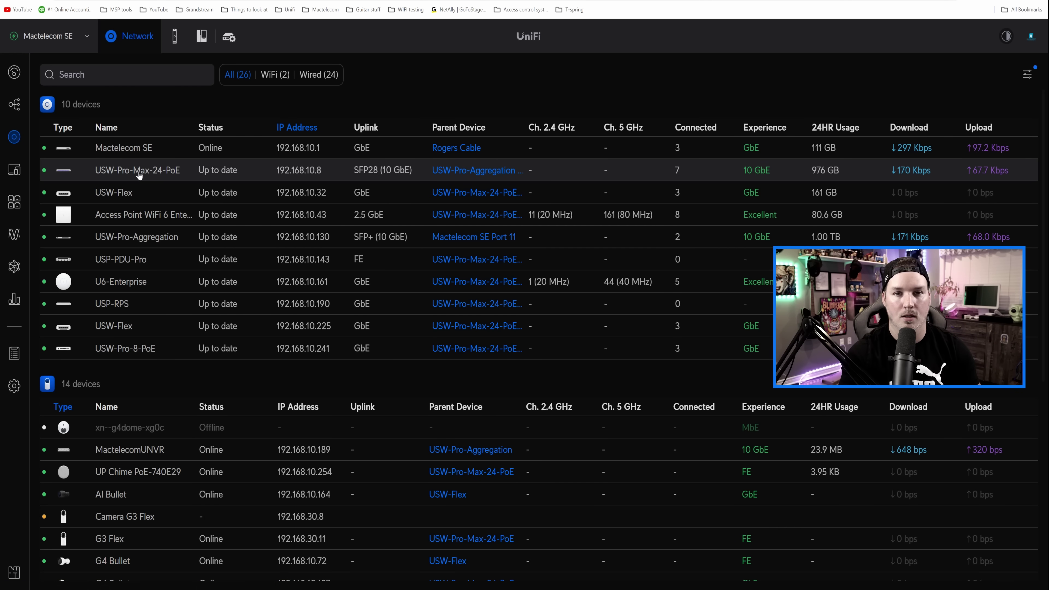
Open USW-Pro-Max-24-PoE and USW-Flex as side-panel tabs, switch between them, then reopen USW-Pro-Max-24-PoE.
left_click(139, 173)
left_click(149, 192)
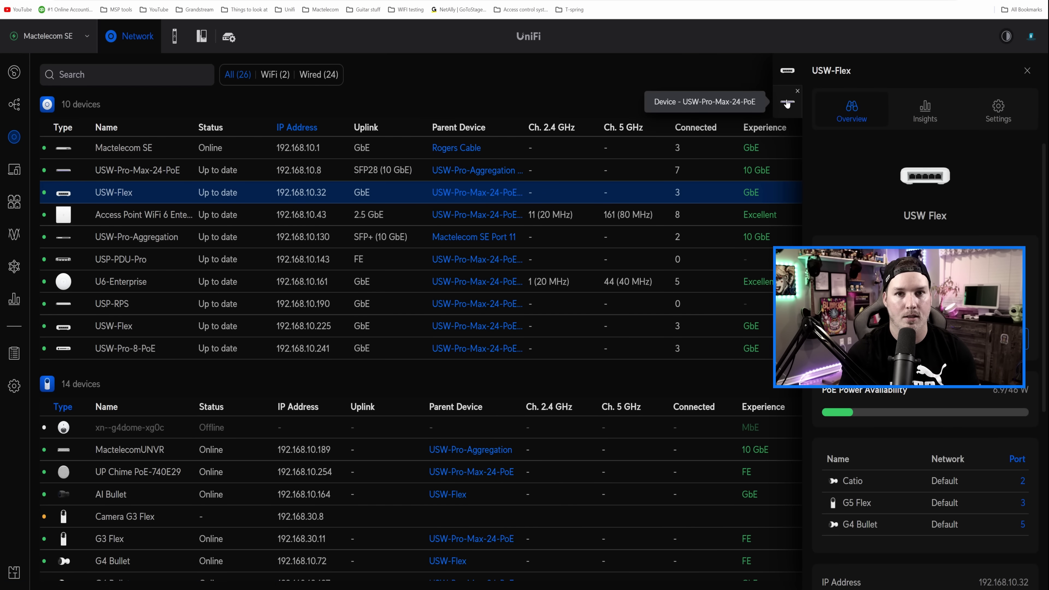
left_click(789, 102)
left_click(797, 91)
left_click(797, 91)
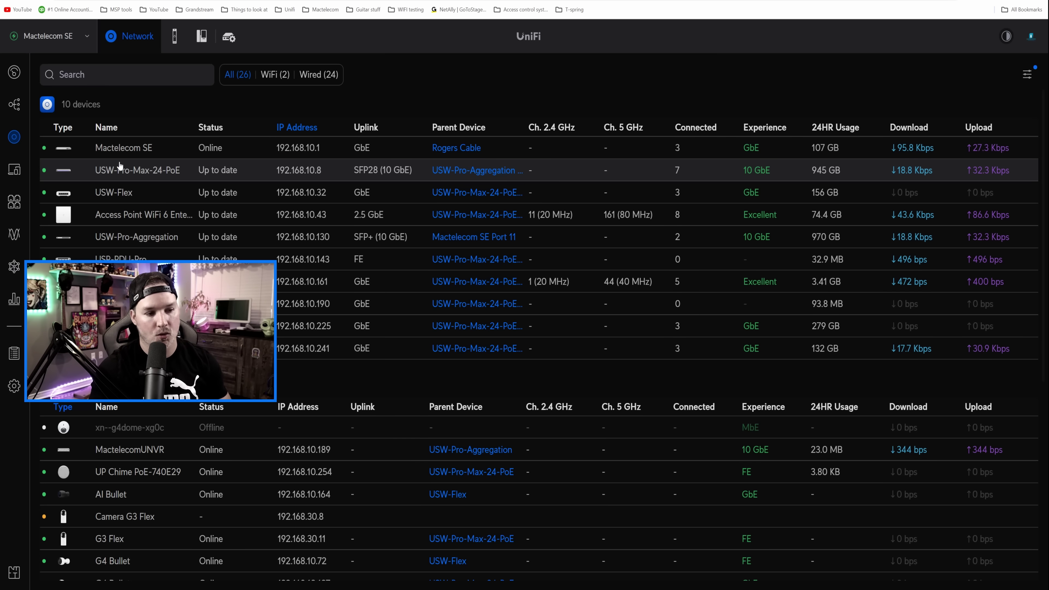
left_click(524, 177)
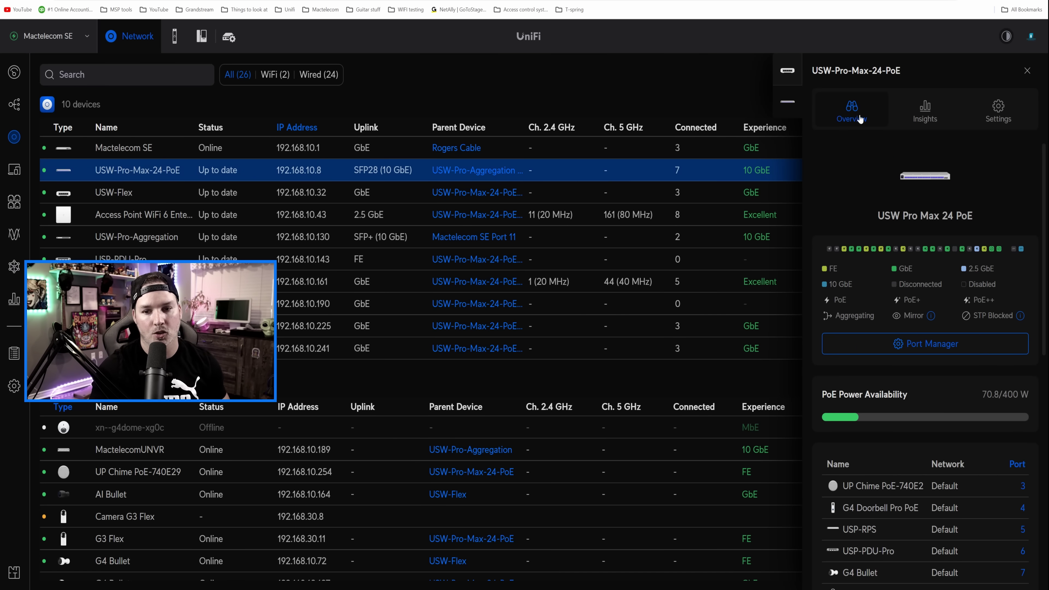
Enable Breathing Mode for the USW-Pro-Max-24-PoE port lights in its Settings, leaving brightness at 100%.
left_click(987, 108)
scroll(946, 272, "down", 5)
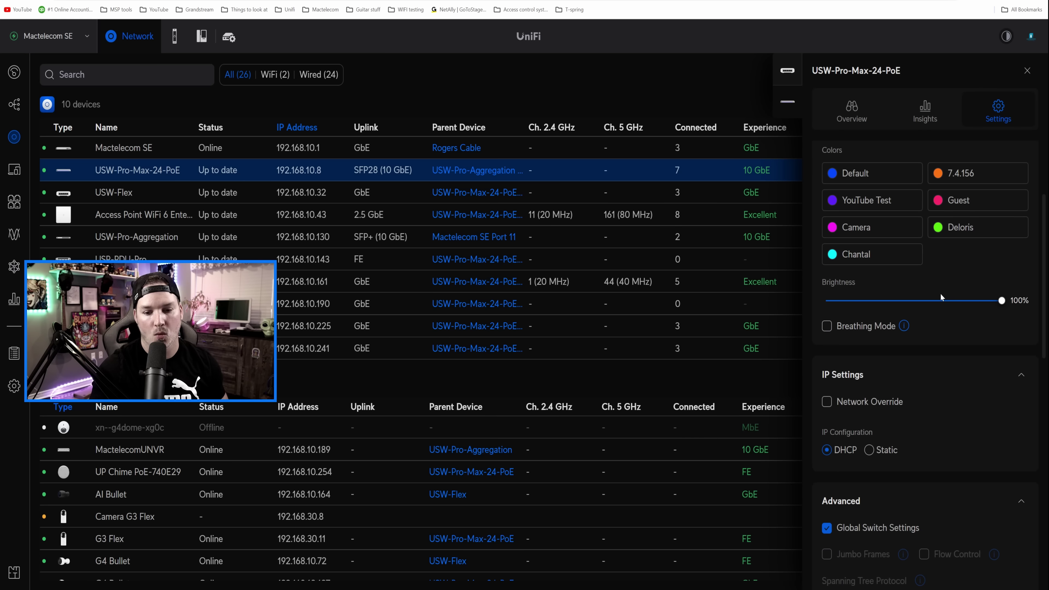
left_click(827, 326)
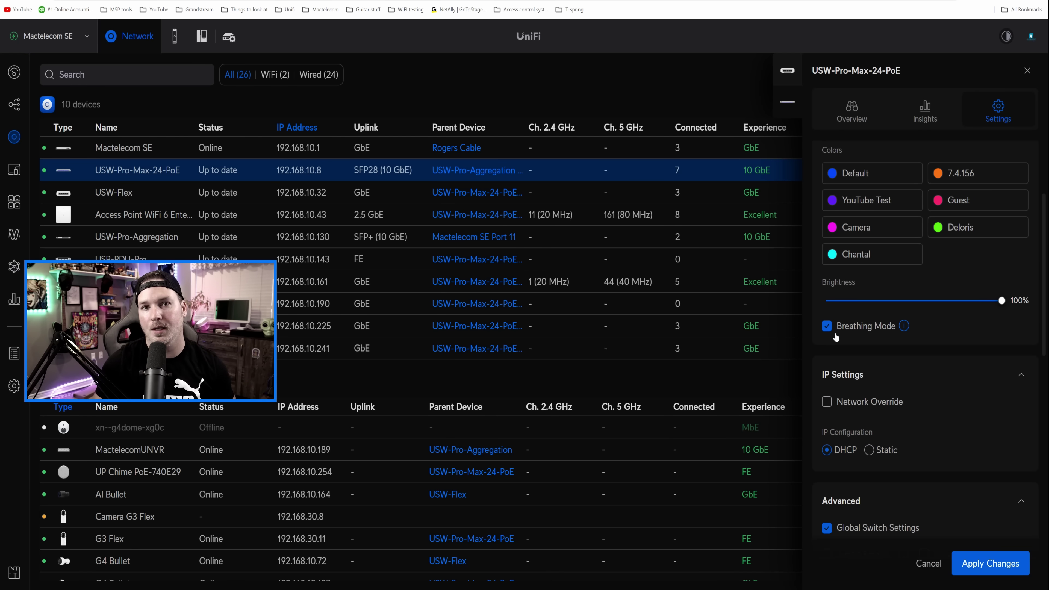